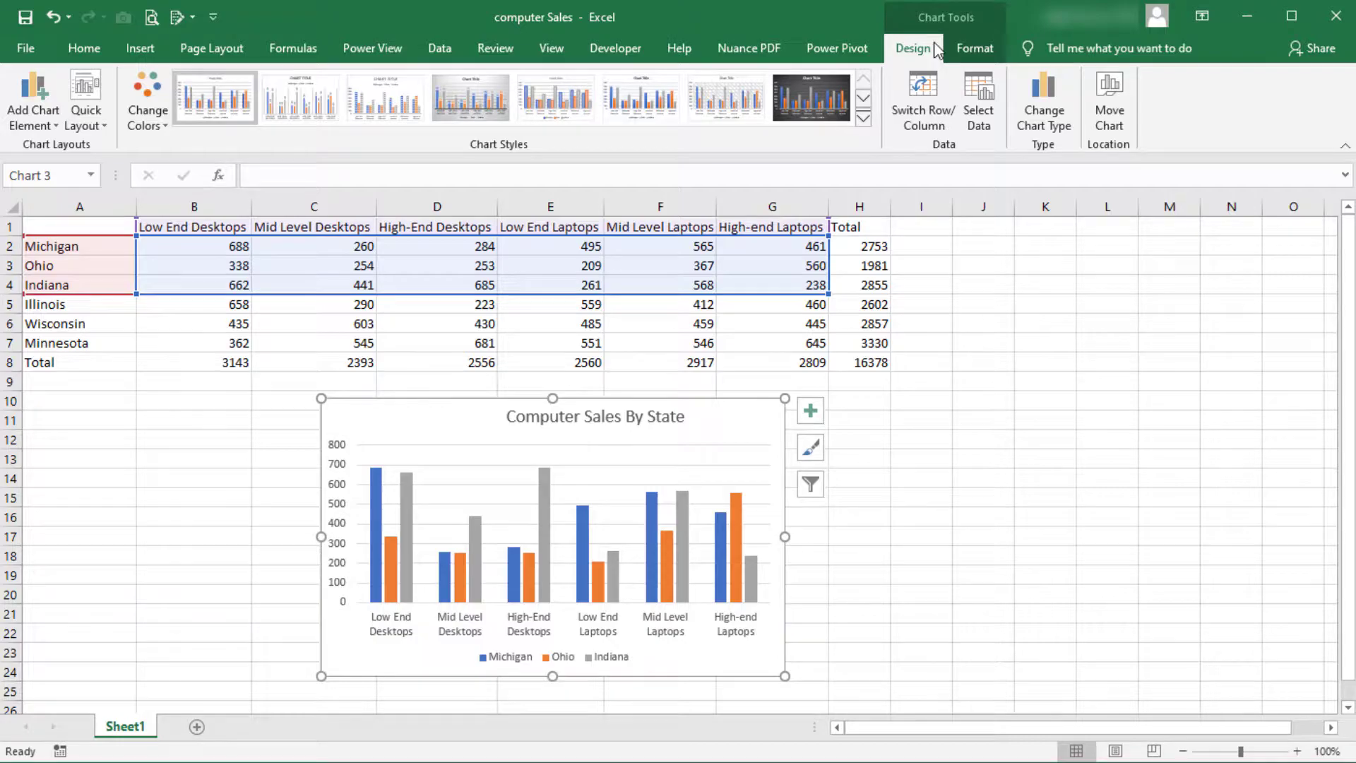
# Open the chart's data source and add a new series whose name refers to the Wisconsin cell A6.
pyautogui.click(978, 95)
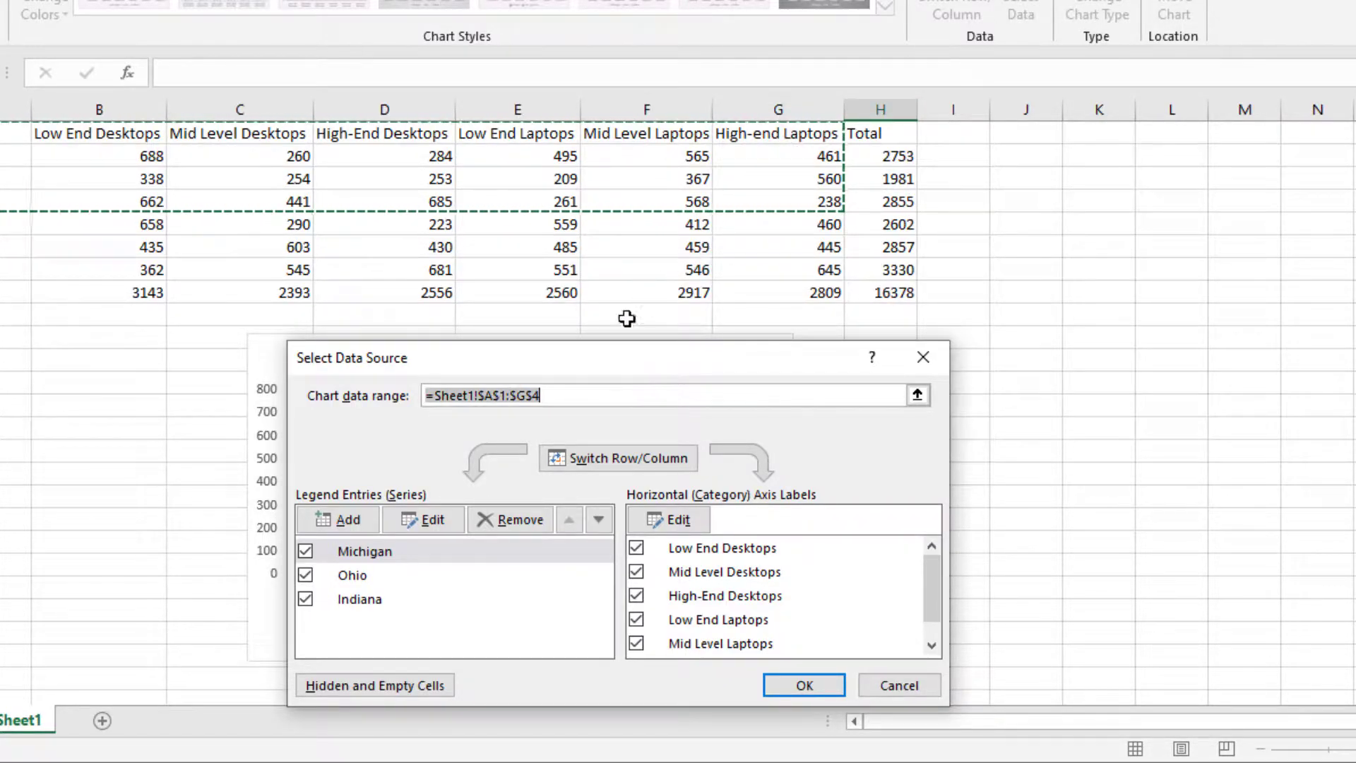
pyautogui.click(368, 527)
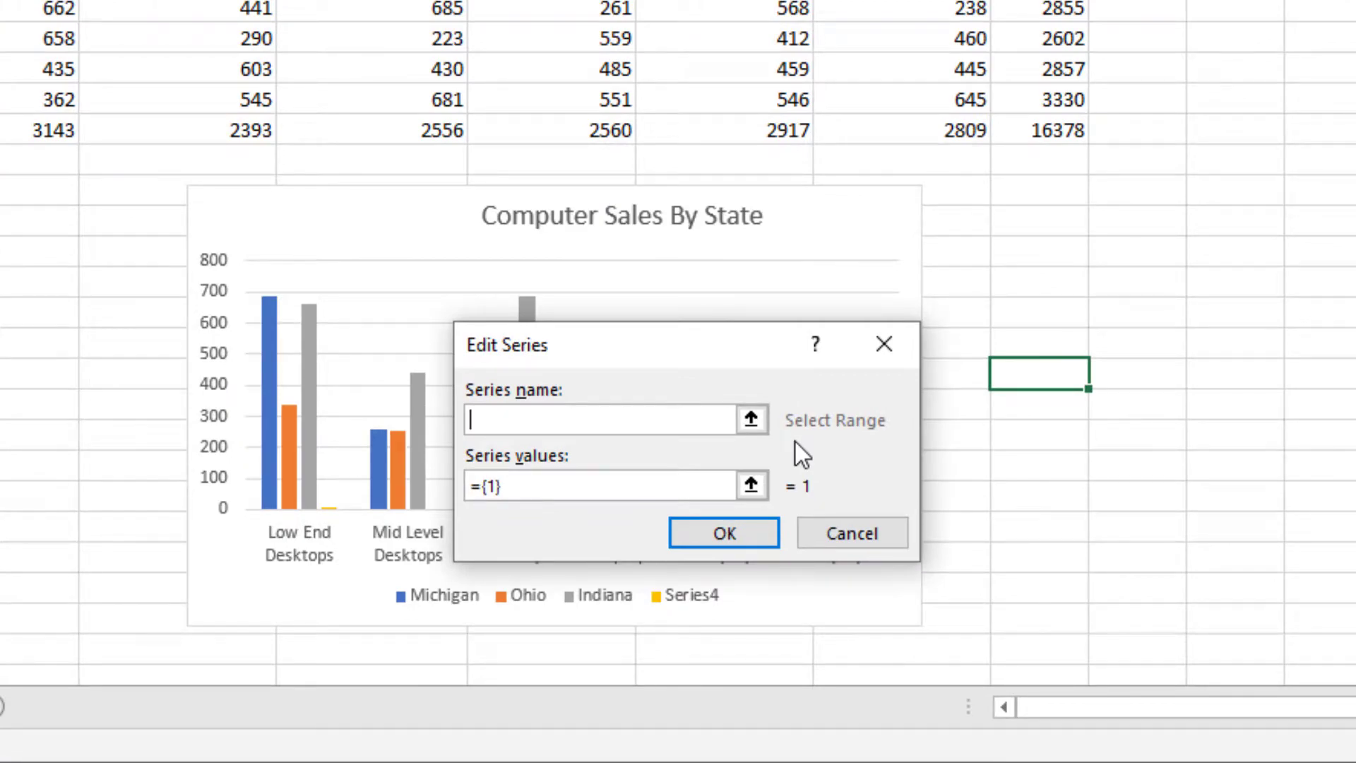
pyautogui.click(759, 421)
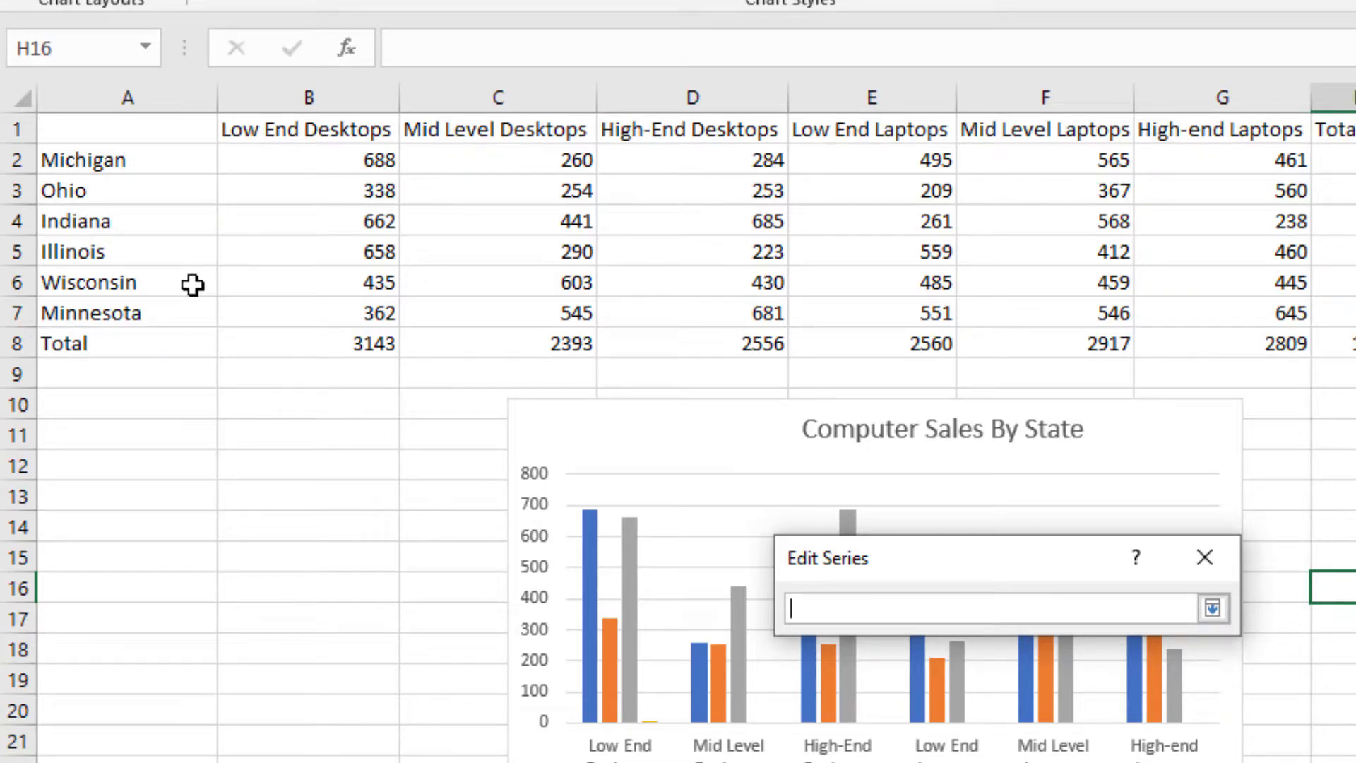
pyautogui.click(192, 284)
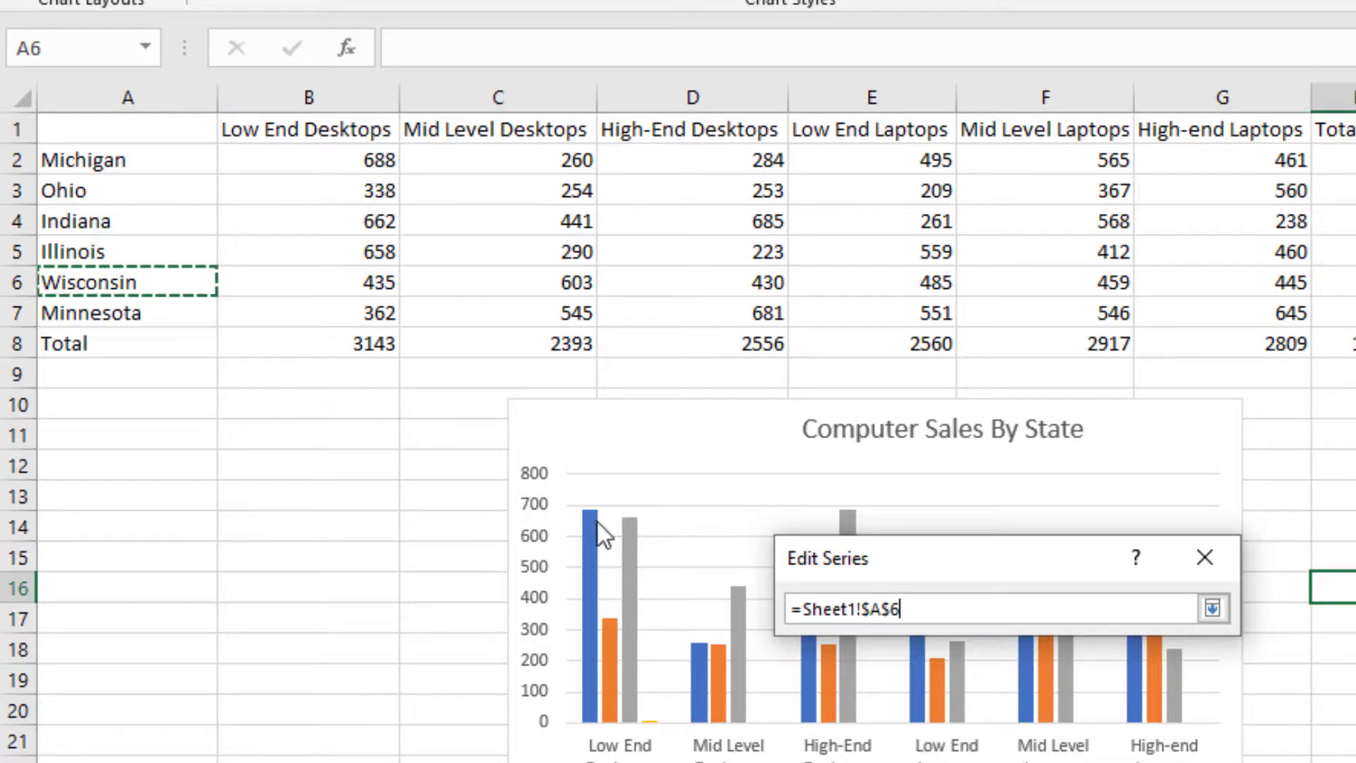
pyautogui.click(1216, 614)
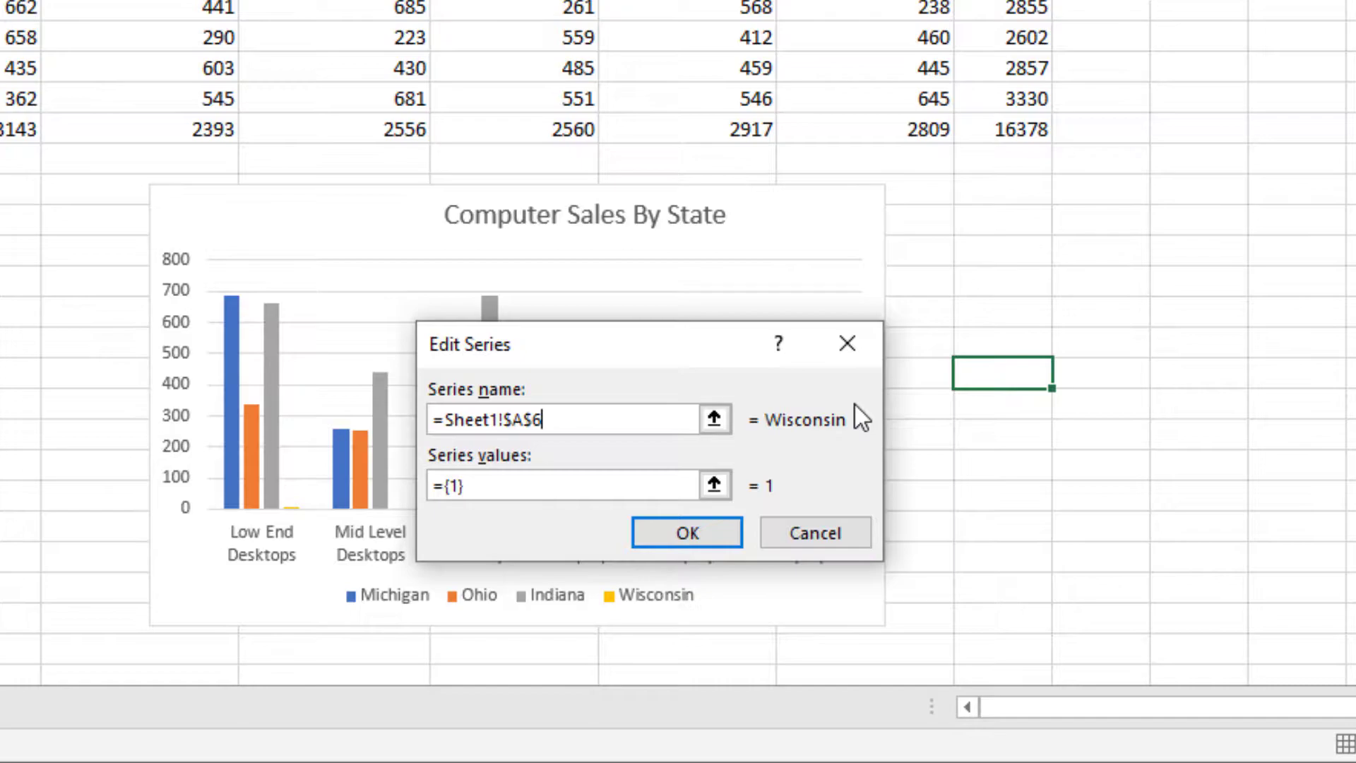
# Replace the new series' values with Wisconsin's row B6:G6 and confirm both dialogs.
pyautogui.click(725, 489)
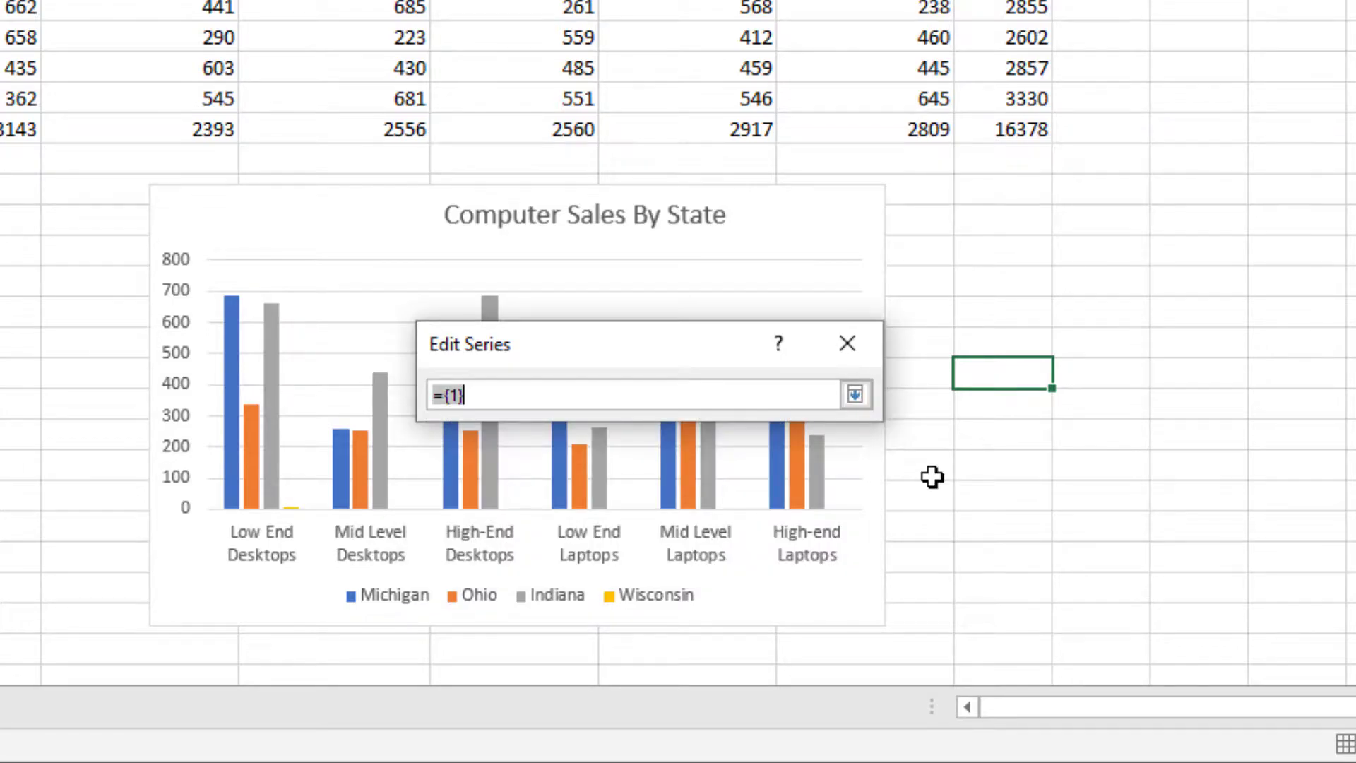
pyautogui.click(796, 397)
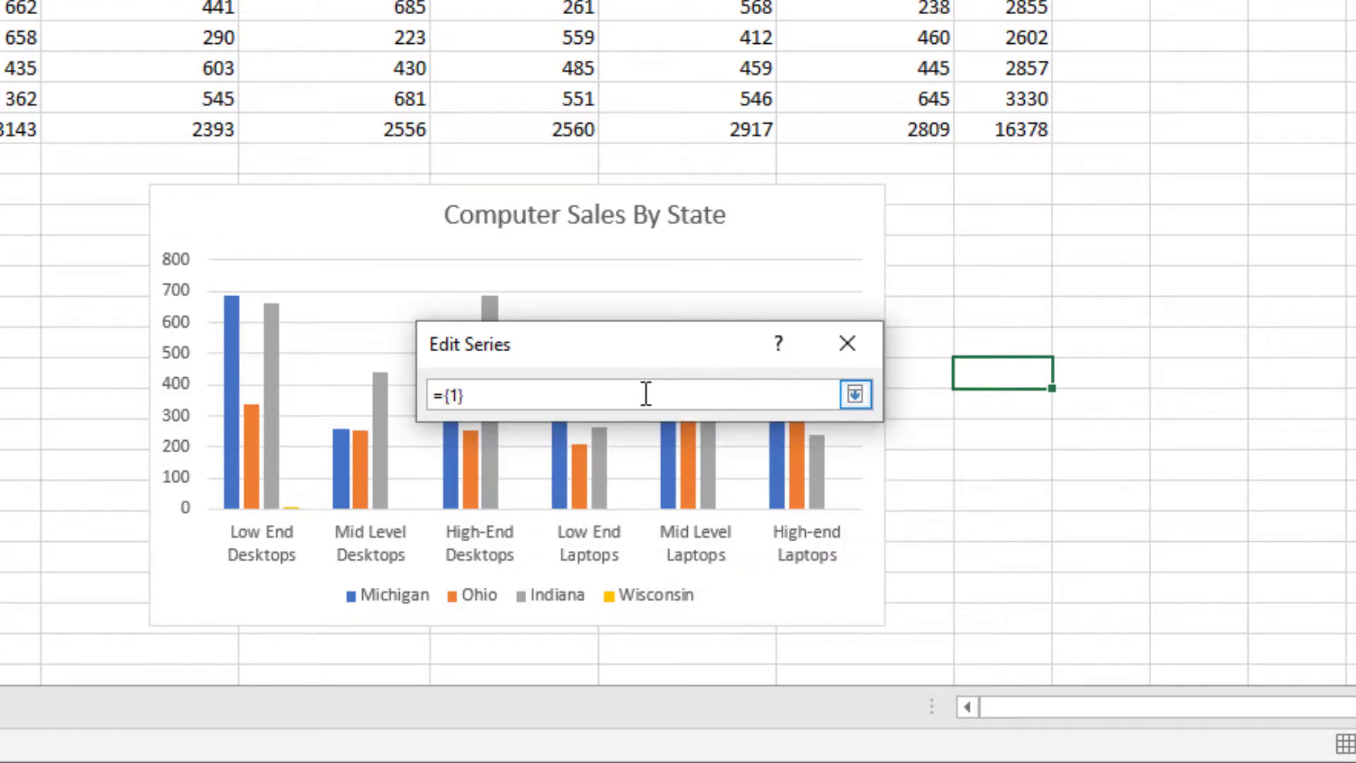
pyautogui.moveTo(462, 398); pyautogui.dragTo(433, 394)
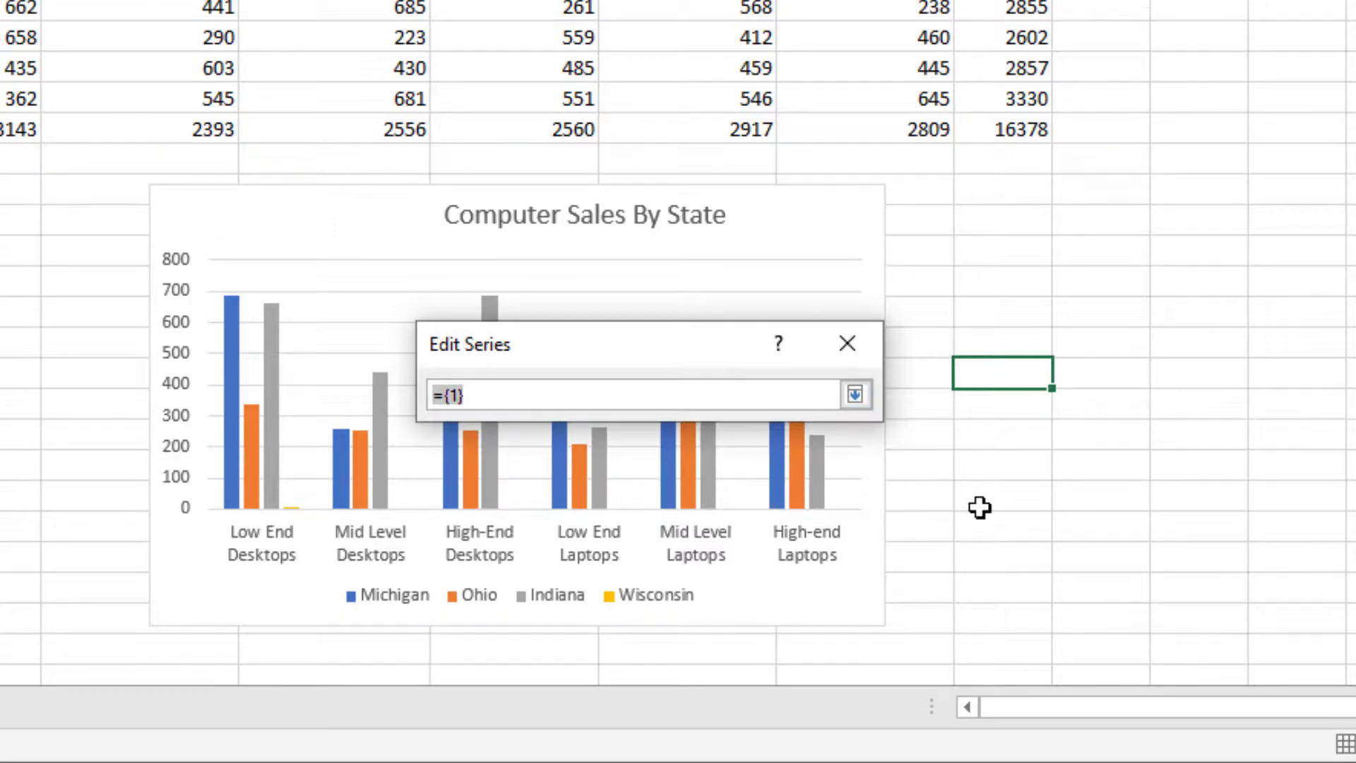
pyautogui.press('Delete')
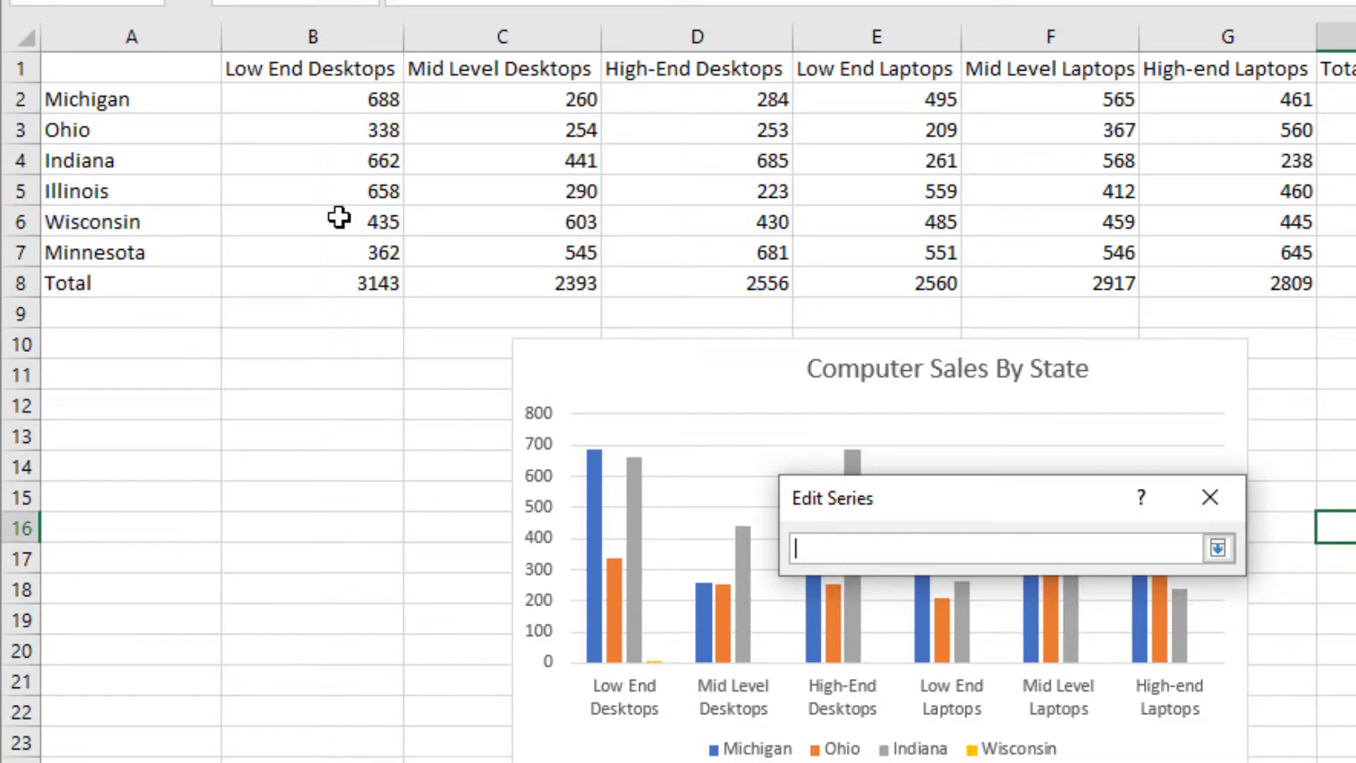
pyautogui.moveTo(341, 220); pyautogui.dragTo(1175, 231)
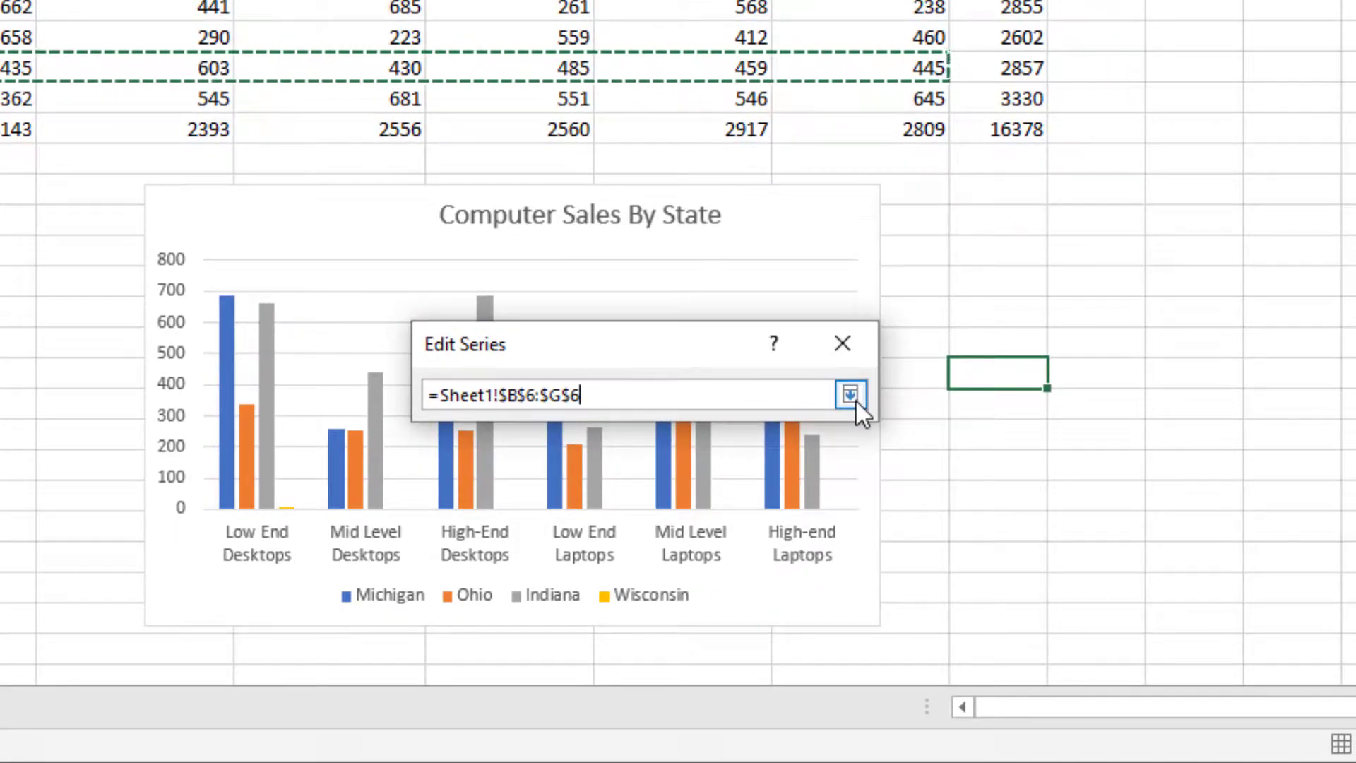
pyautogui.click(856, 401)
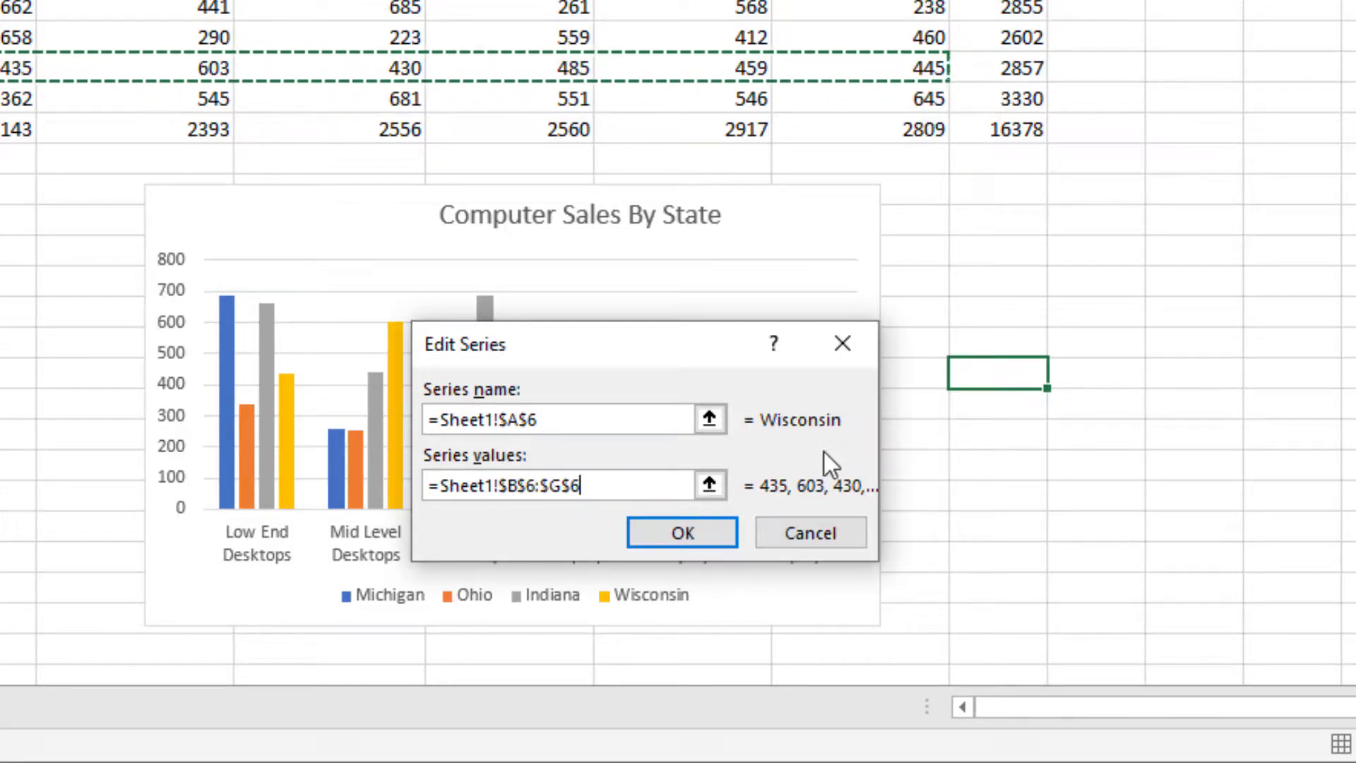
pyautogui.click(719, 526)
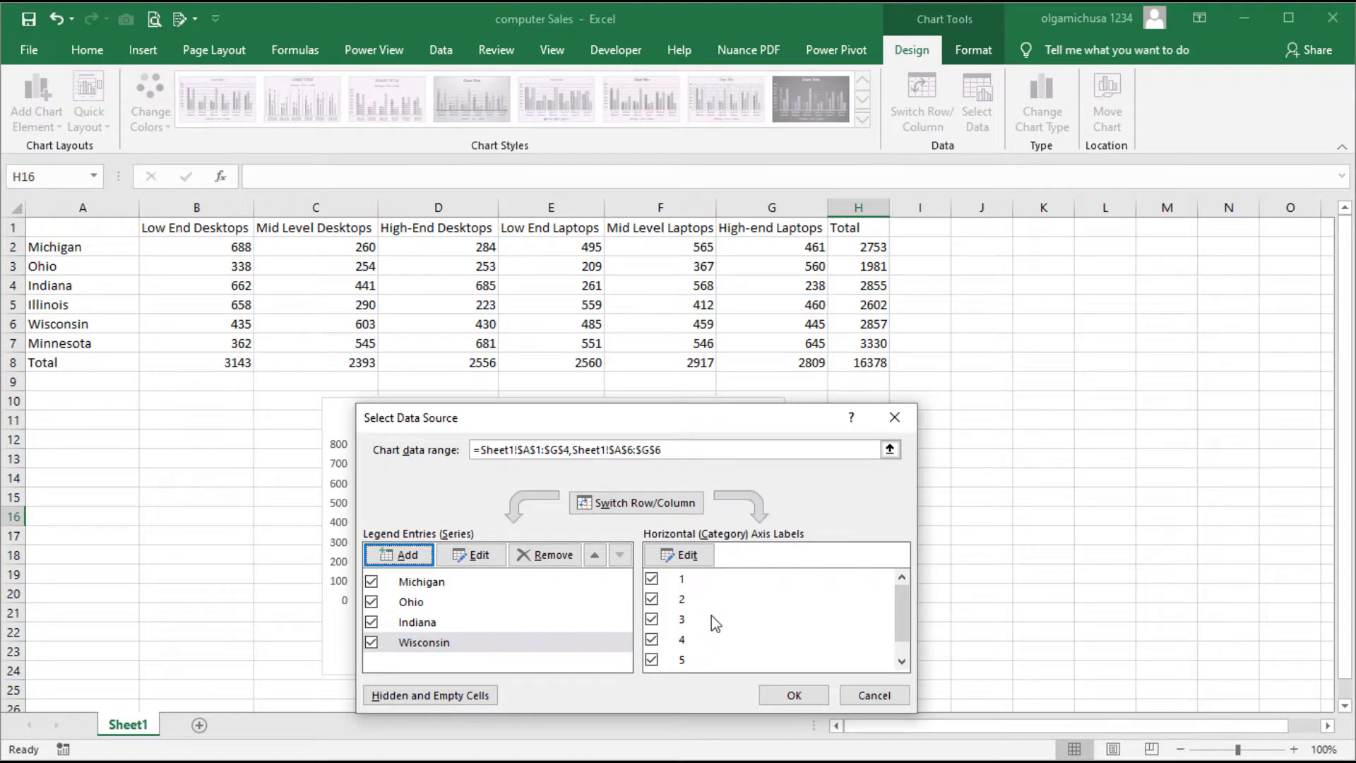
pyautogui.click(794, 696)
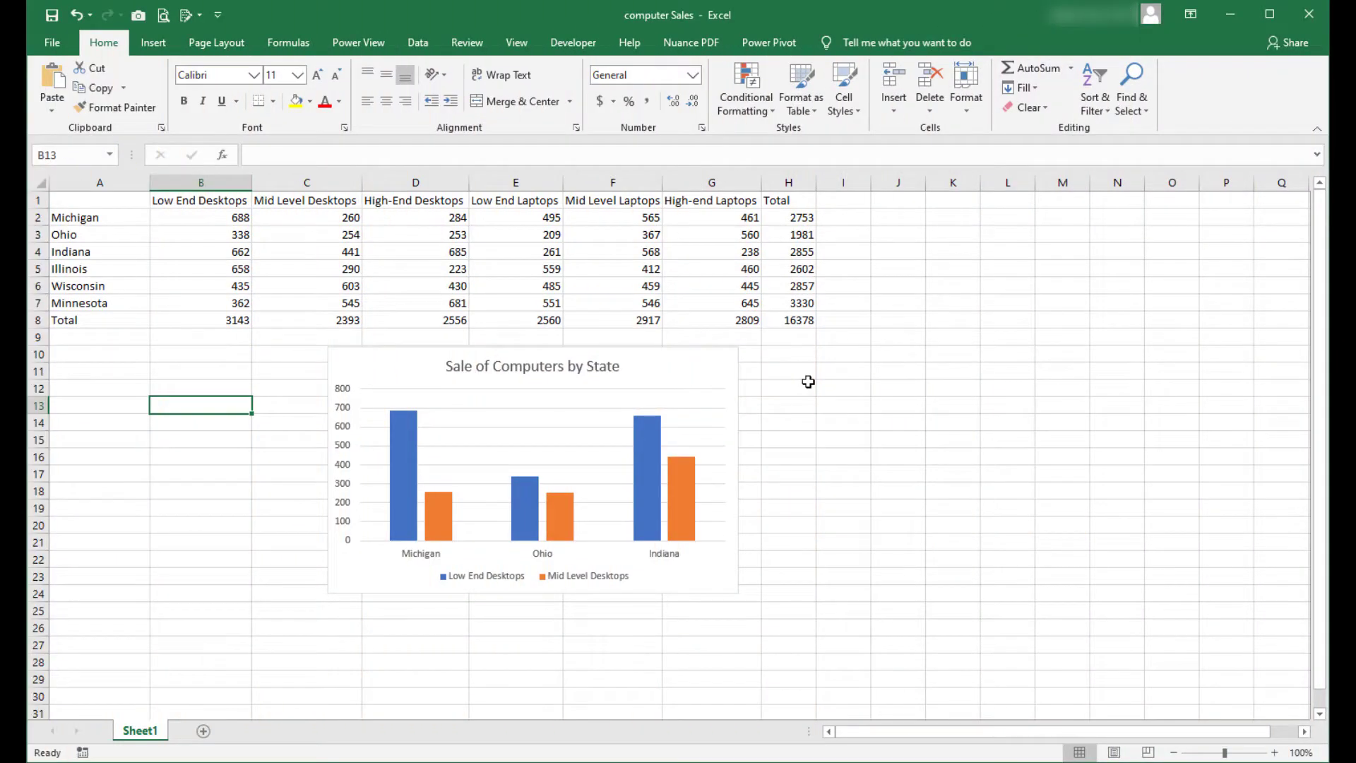
# Extend the chart data range with a second range E1:F4 for Low End and Mid Level Laptops.
pyautogui.rightClick(712, 369)
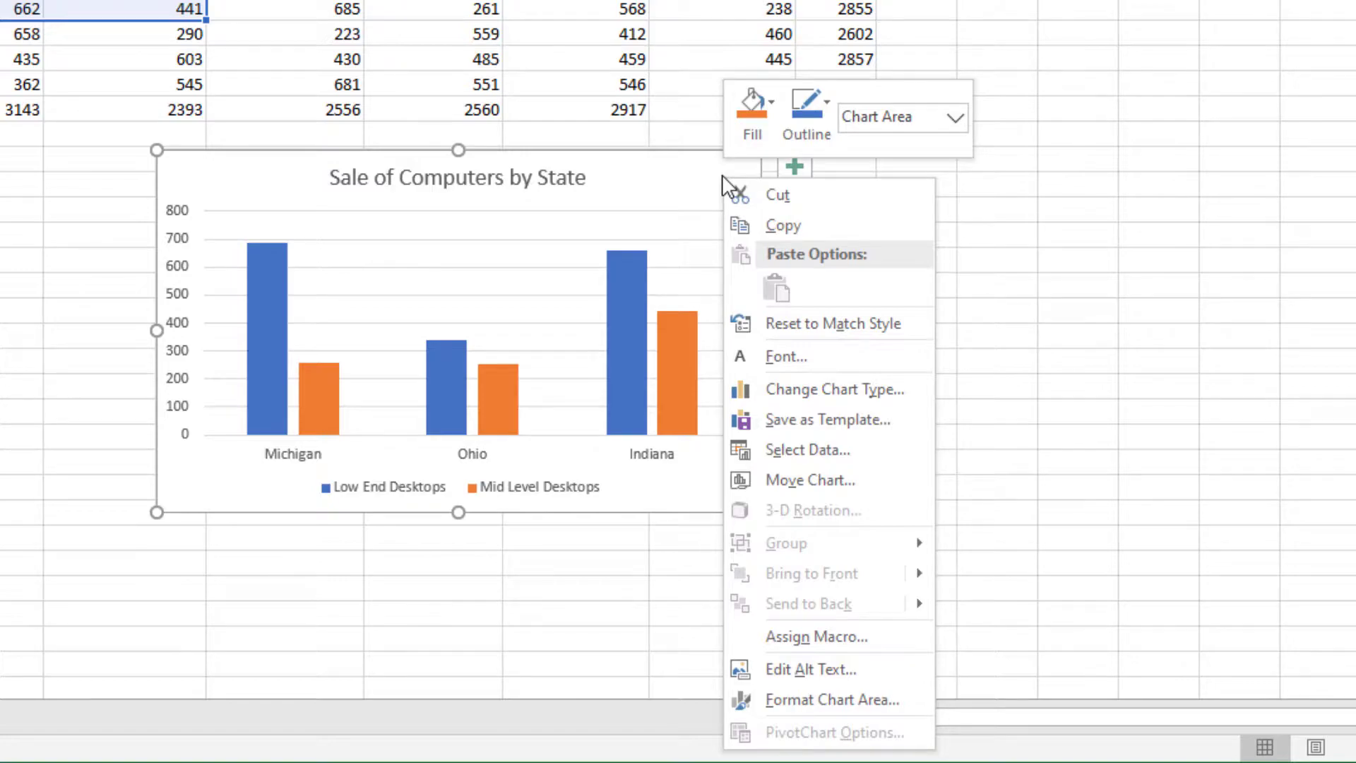
pyautogui.click(897, 463)
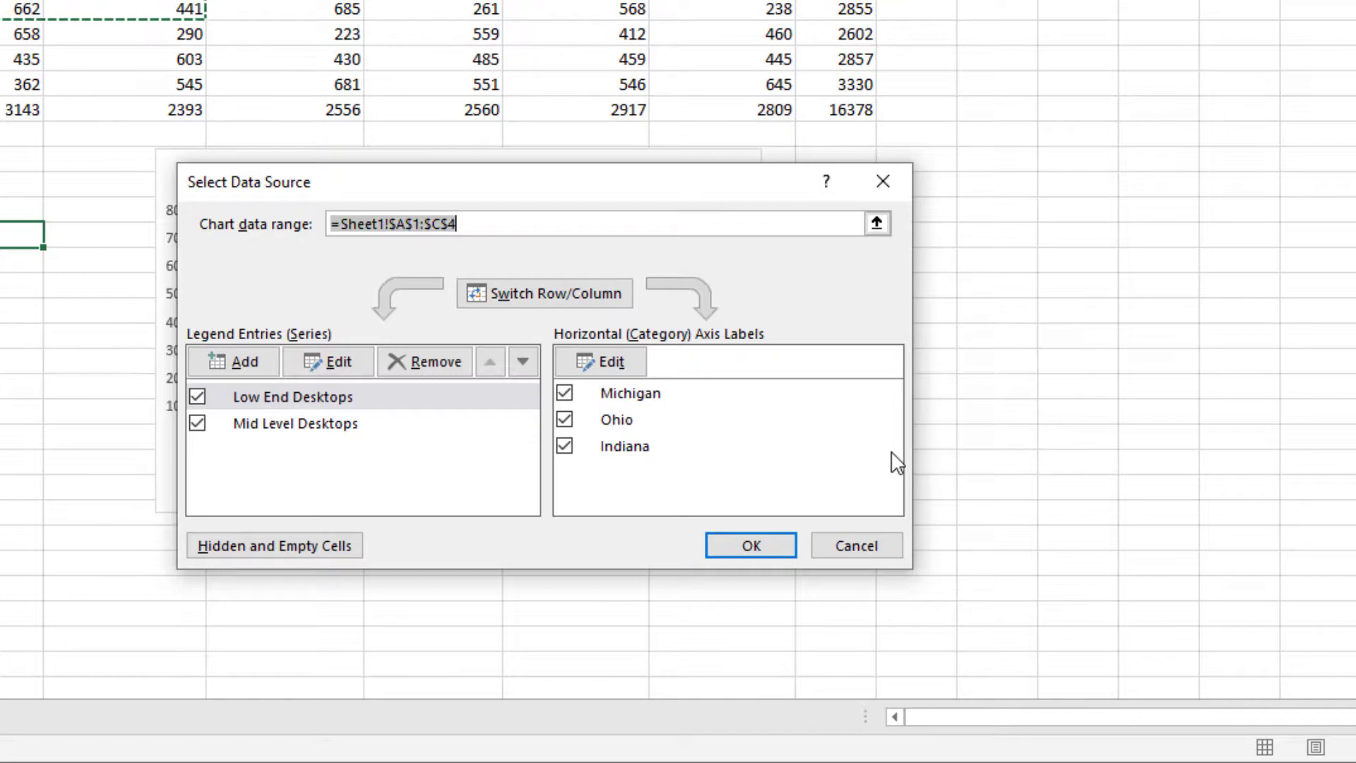
pyautogui.click(880, 227)
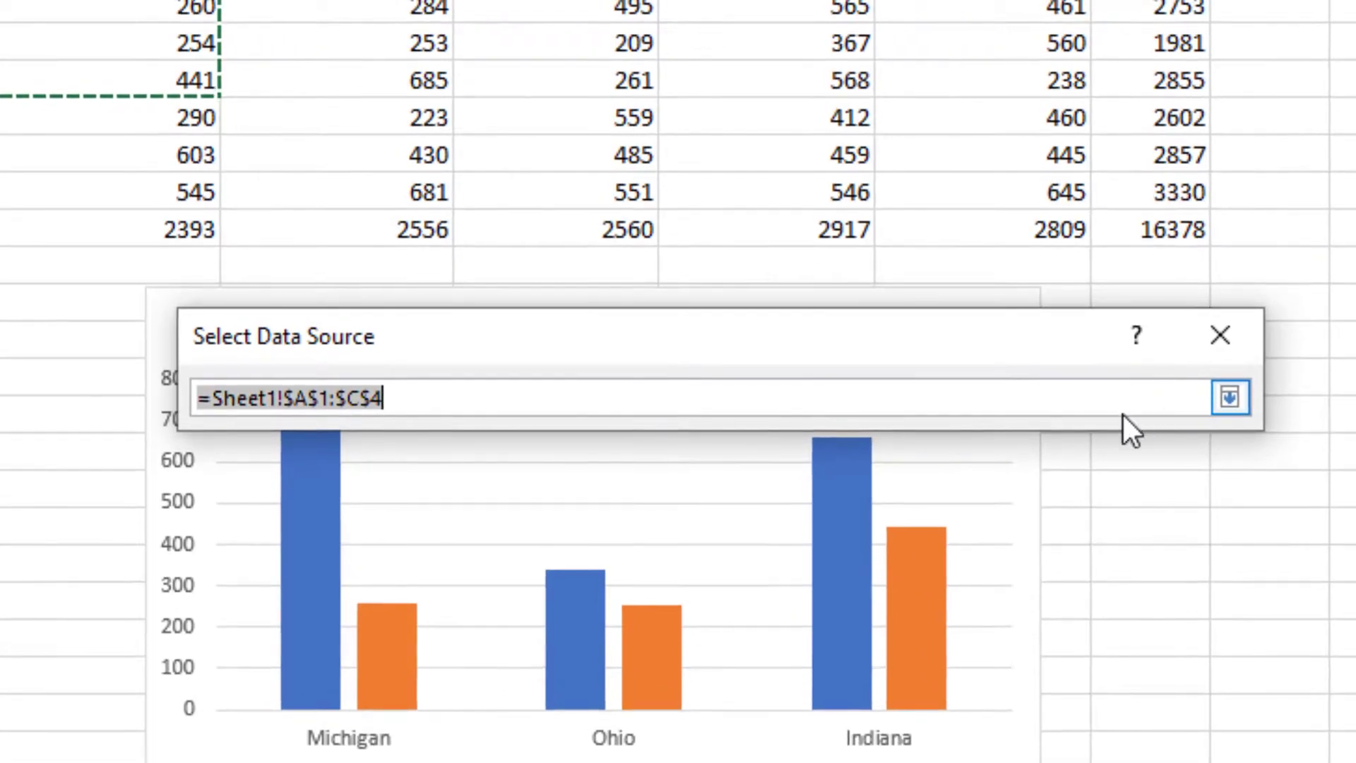
pyautogui.click(678, 400)
pyautogui.write(',')
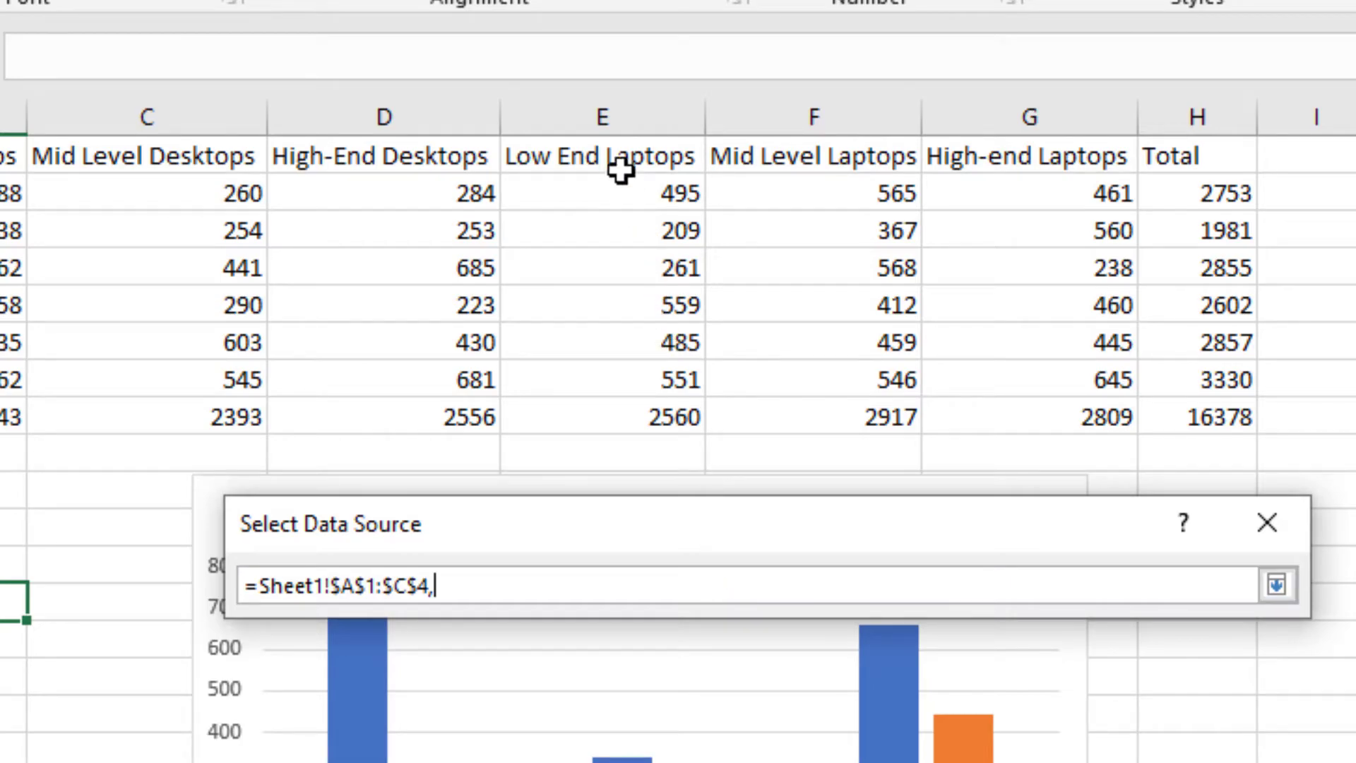
pyautogui.moveTo(620, 155); pyautogui.dragTo(732, 267)
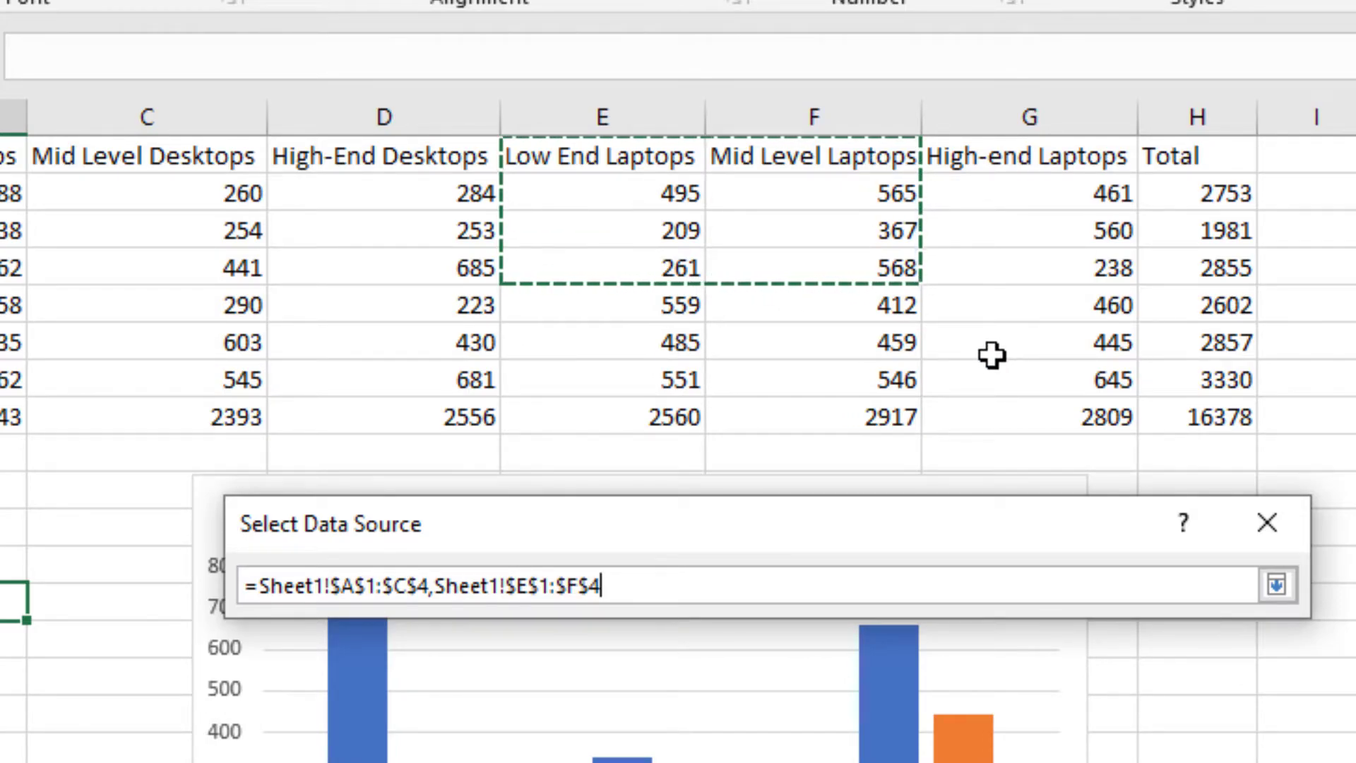
pyautogui.click(1280, 583)
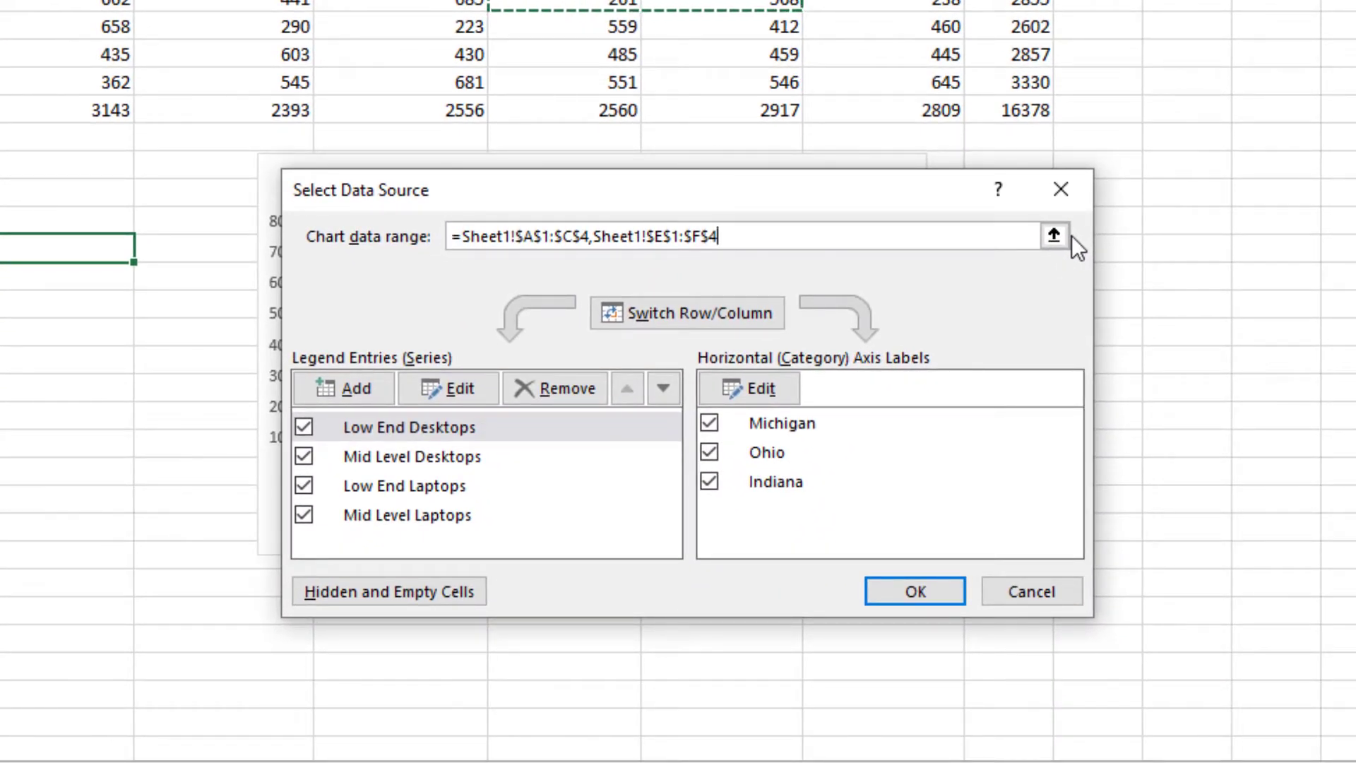
pyautogui.click(934, 586)
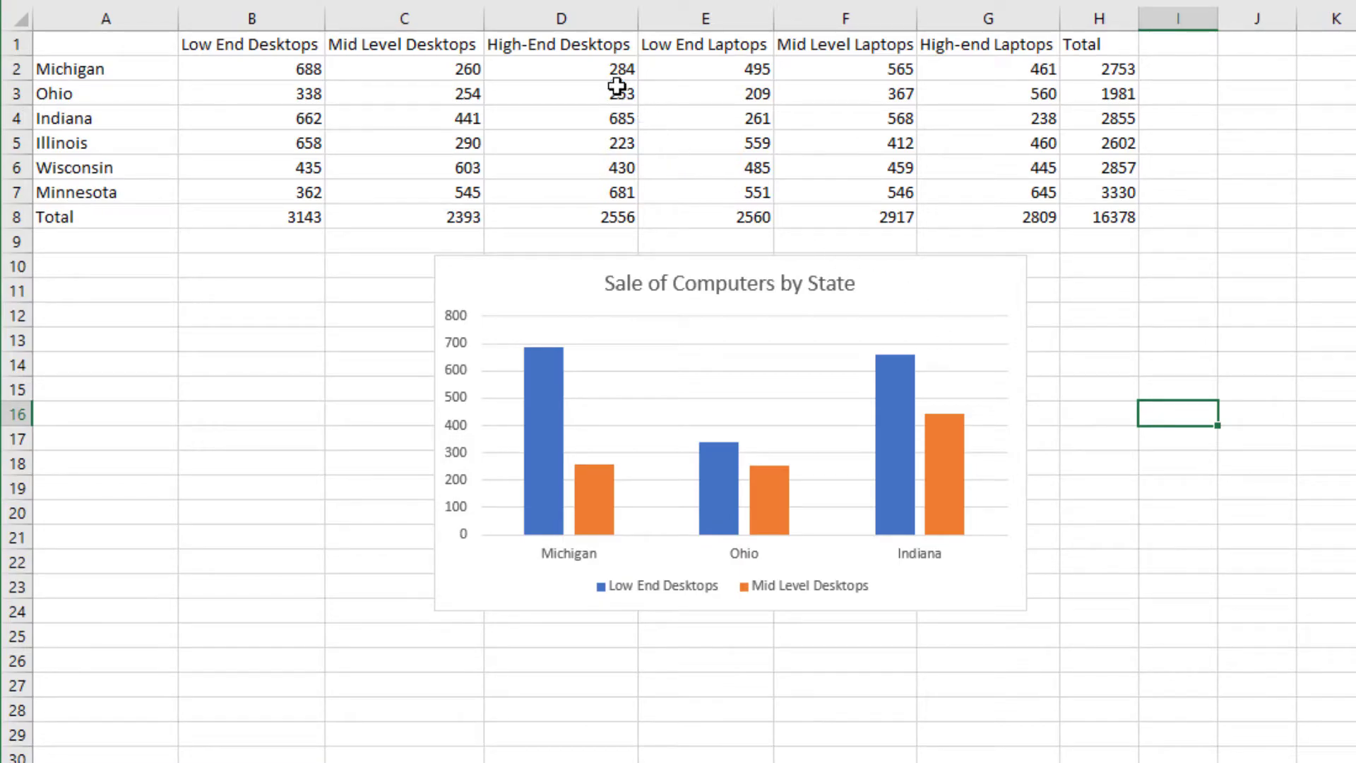
# Copy the High-End Desktops range D1:D4 together with the High-end Laptops range G1:G4.
pyautogui.click(602, 48)
pyautogui.moveTo(602, 48); pyautogui.dragTo(591, 108)
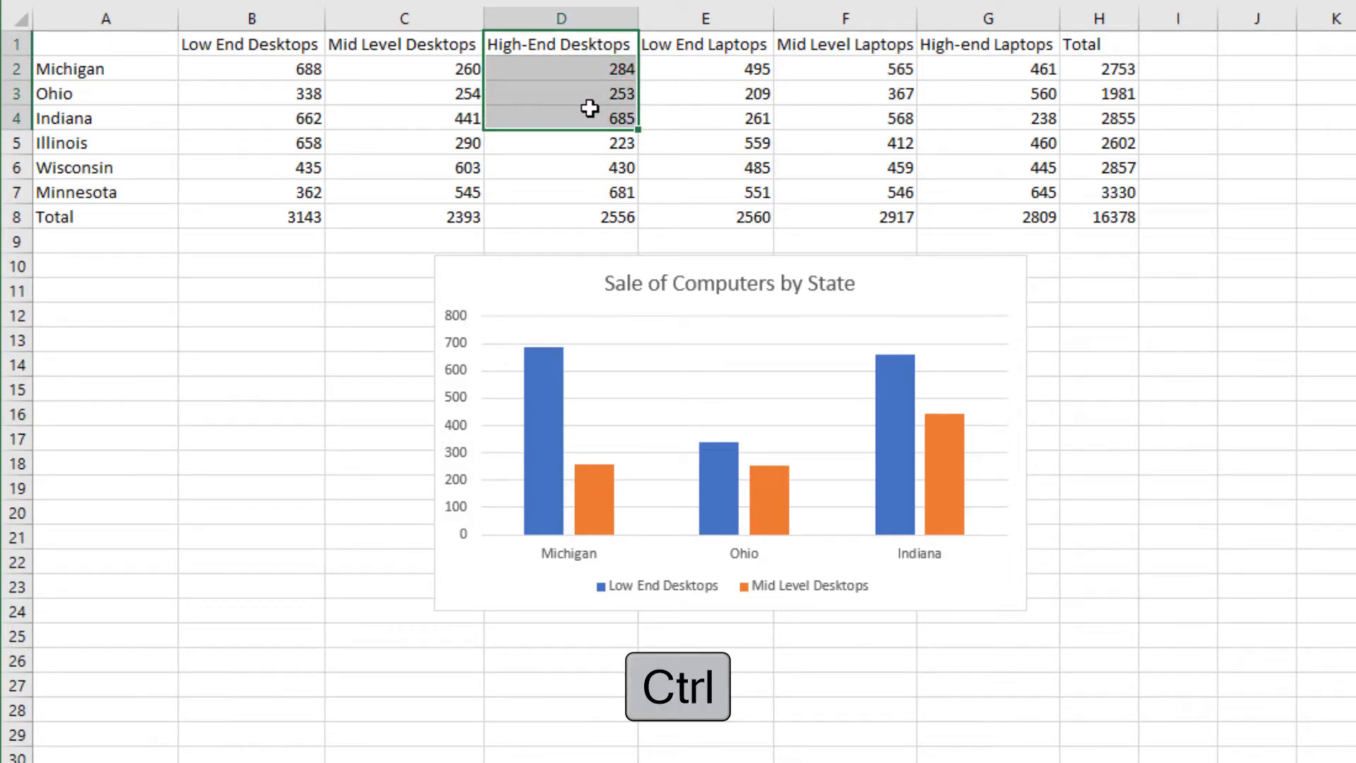
pyautogui.keyDown('ctrl'); pyautogui.click(971, 52); pyautogui.keyUp('ctrl')
pyautogui.moveTo(972, 52); pyautogui.dragTo(972, 111)
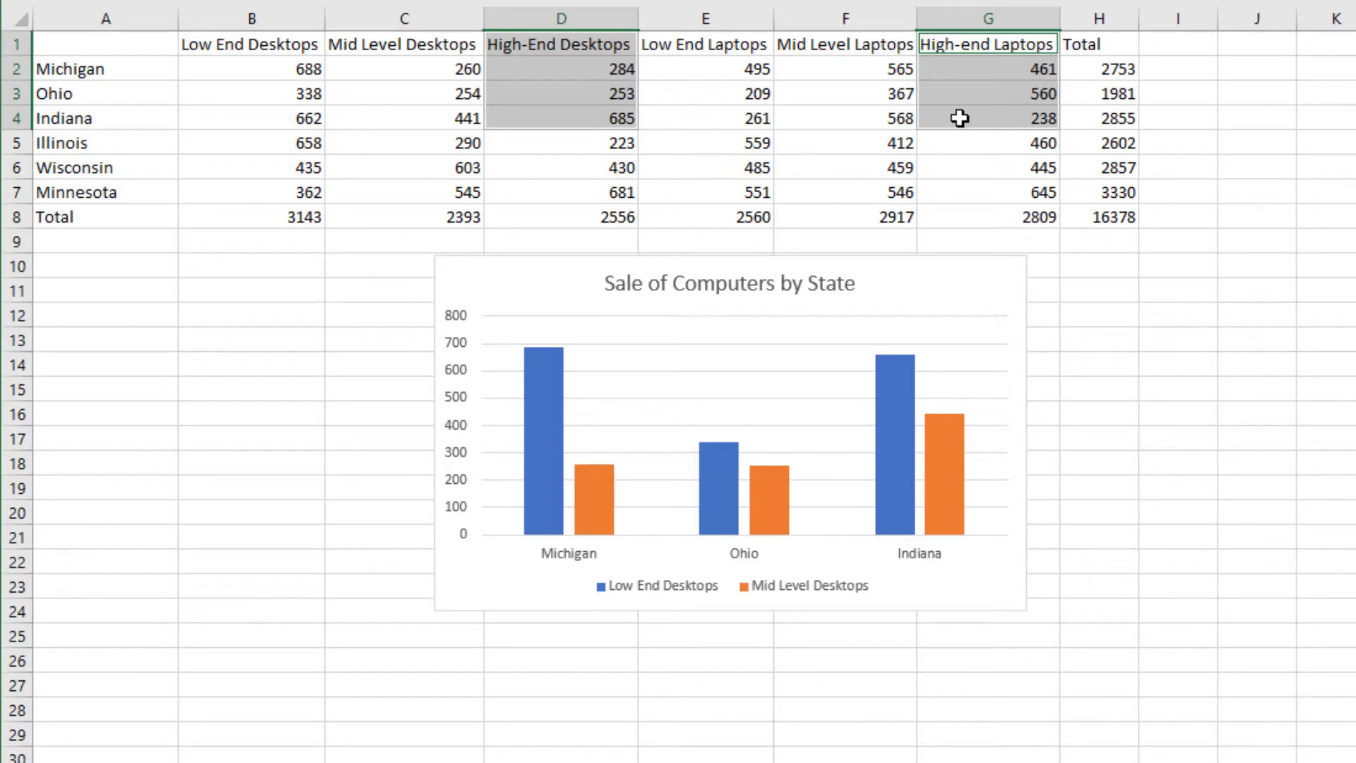
pyautogui.rightClick(959, 118)
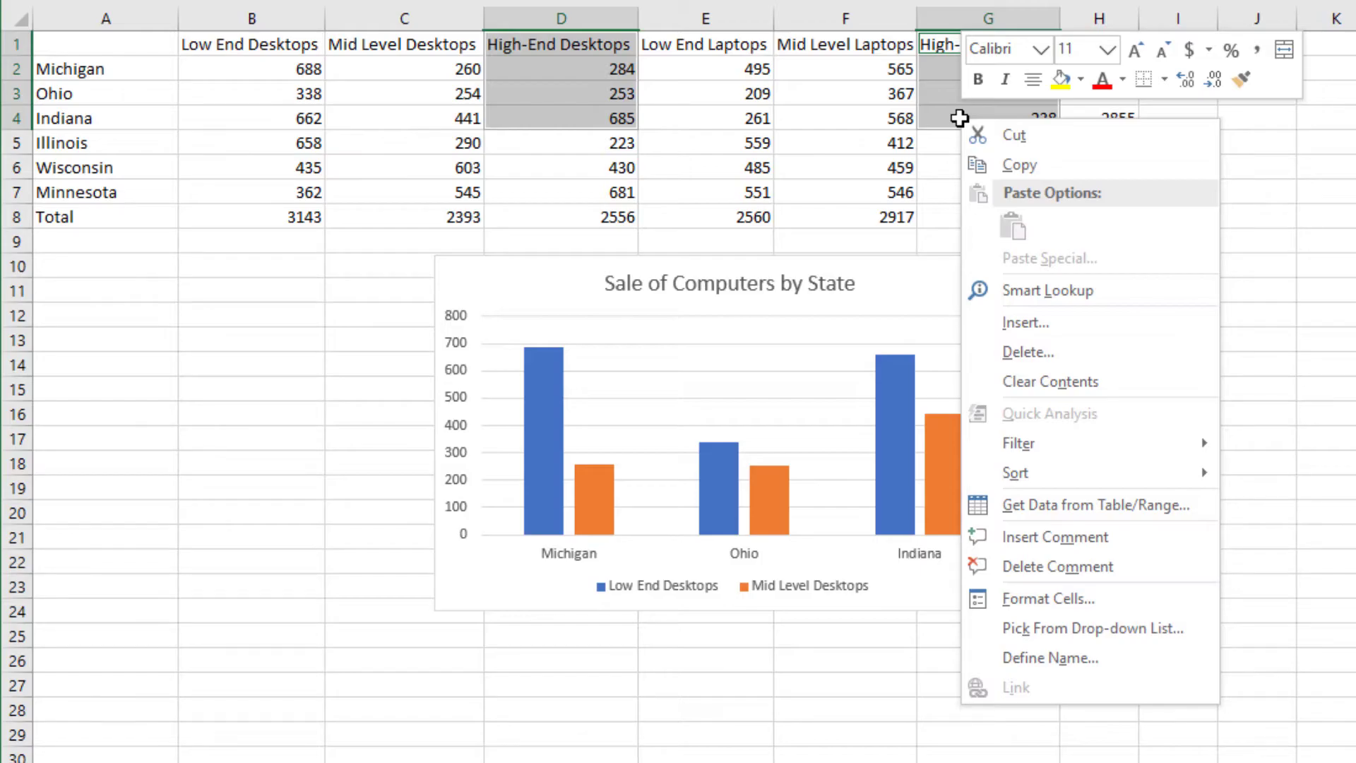
pyautogui.click(1102, 167)
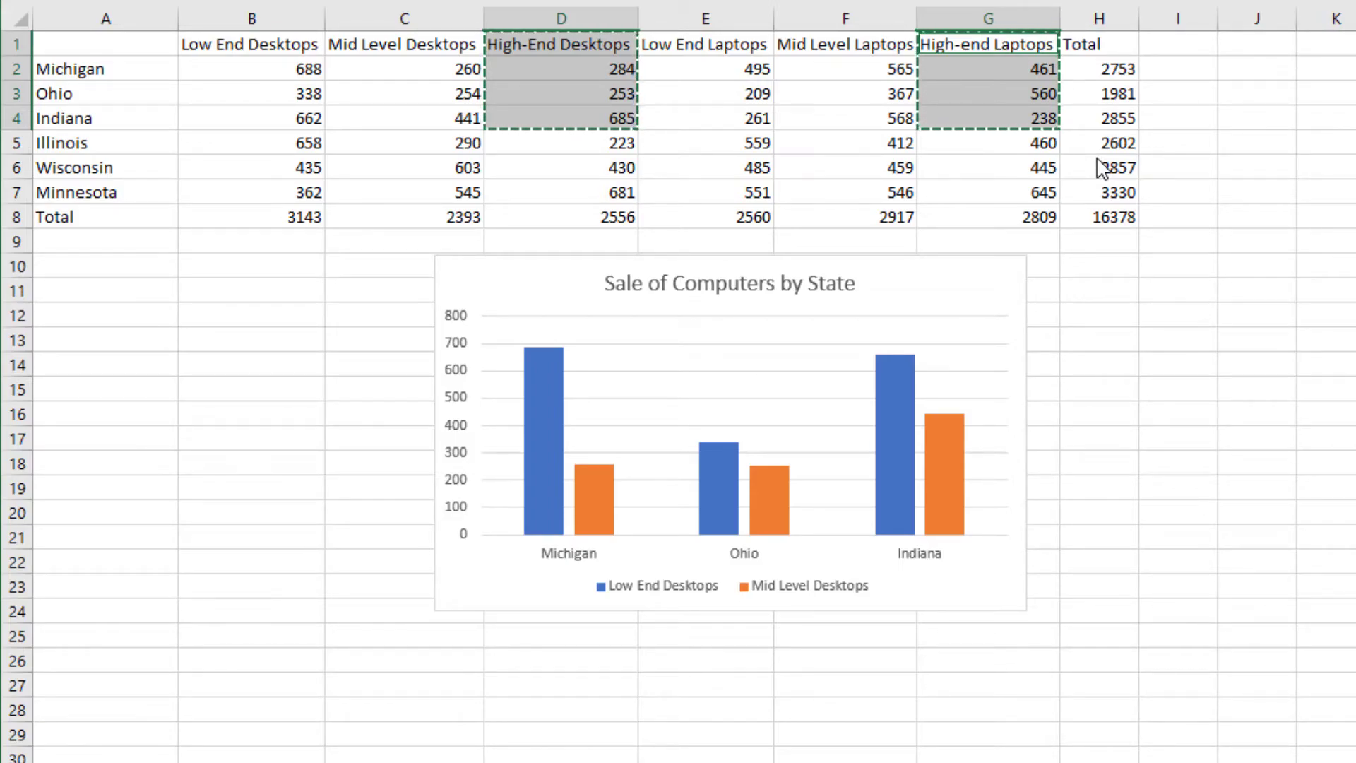
# Paste the copied columns into the chart as new series, and undo the paste.
pyautogui.click(985, 278)
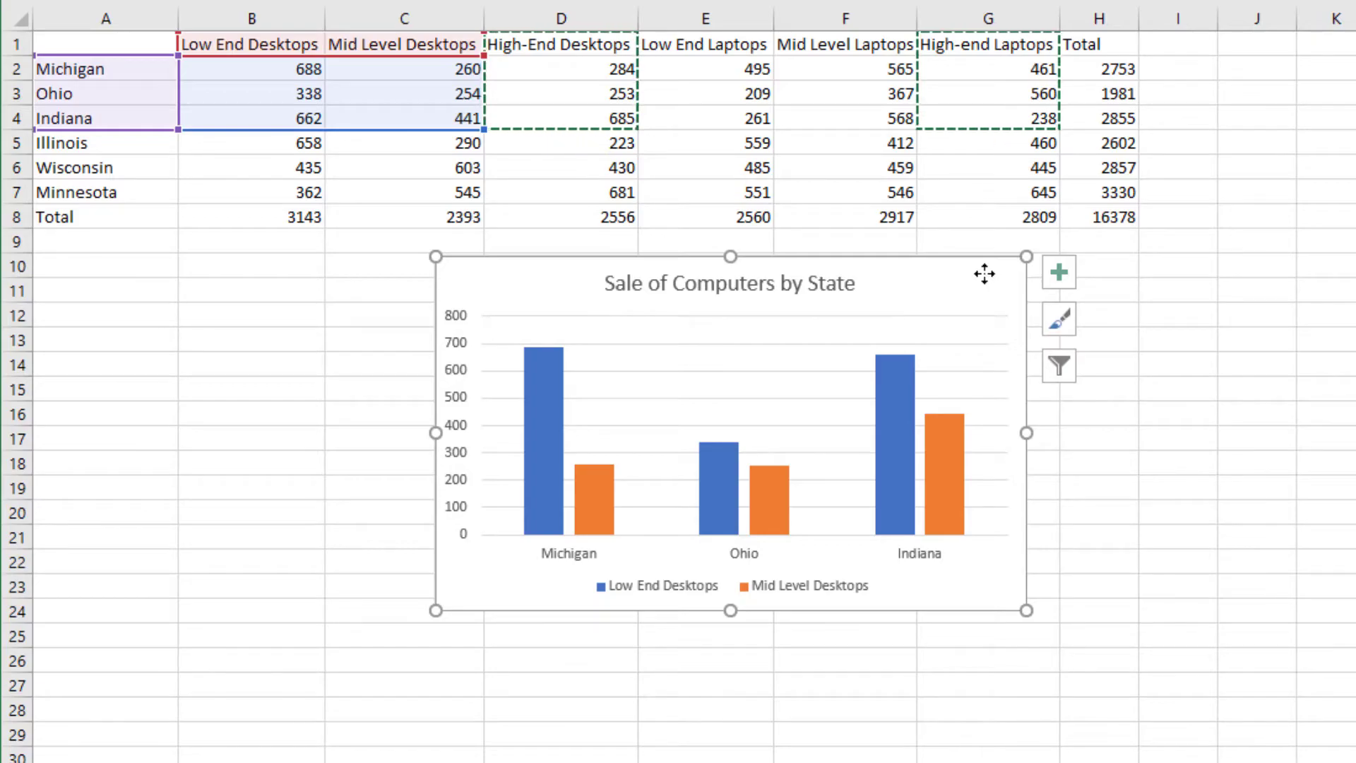
pyautogui.rightClick(985, 275)
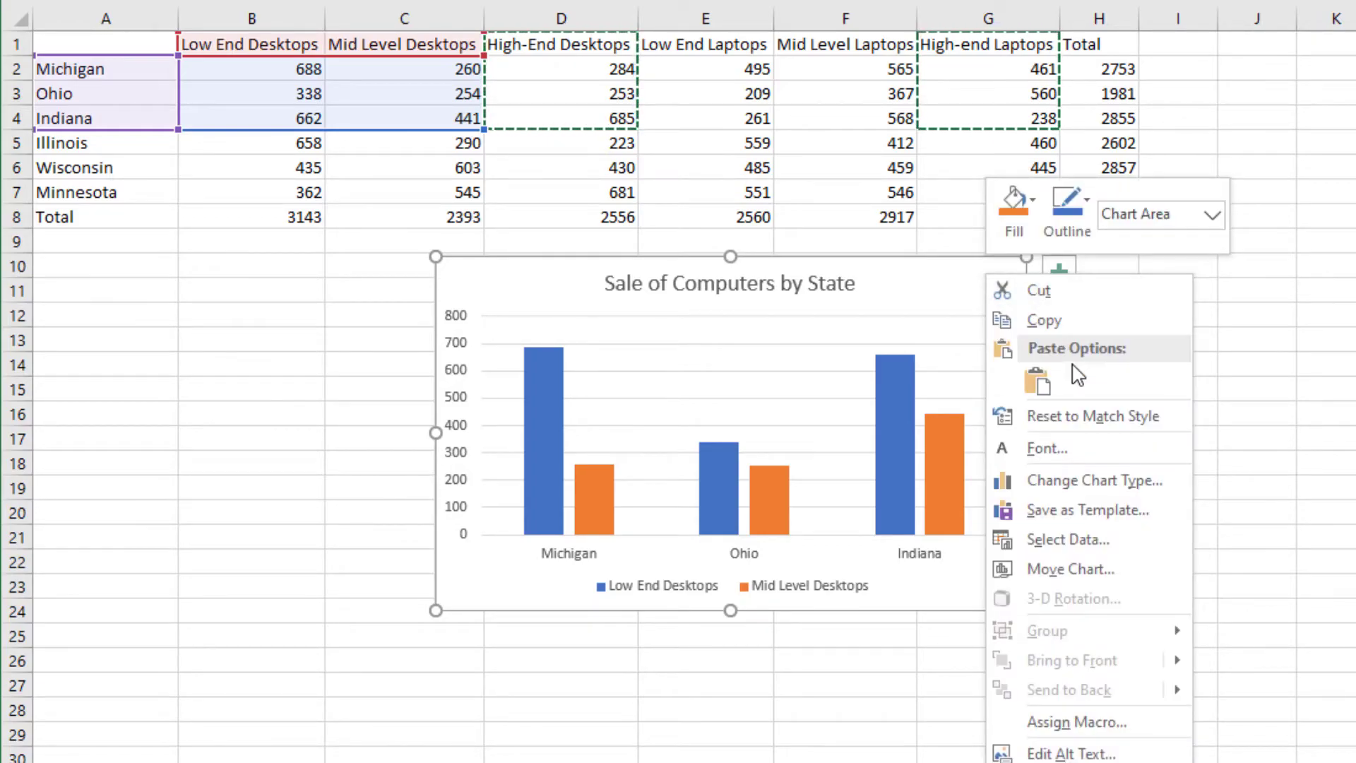
pyautogui.click(1038, 382)
pyautogui.click(1075, 417)
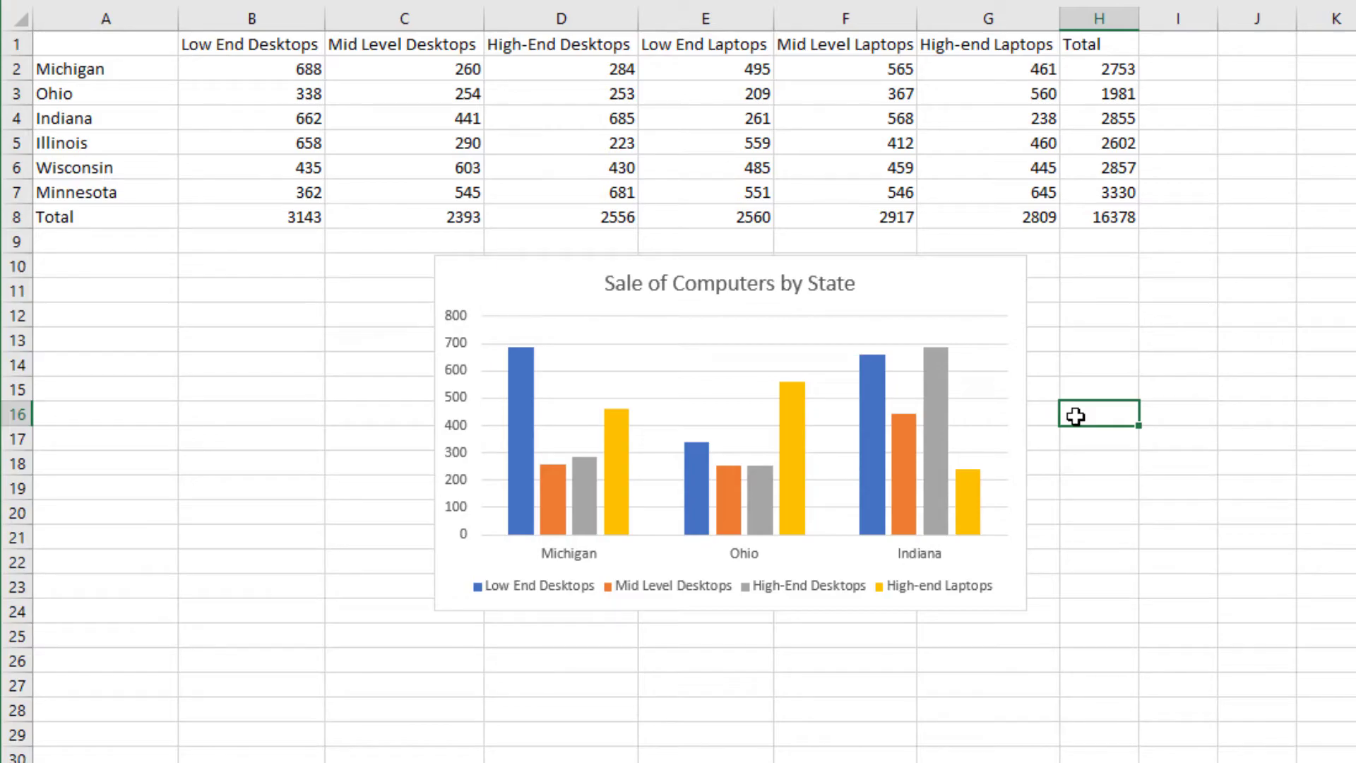
pyautogui.hotkey('ctrl', 'z')
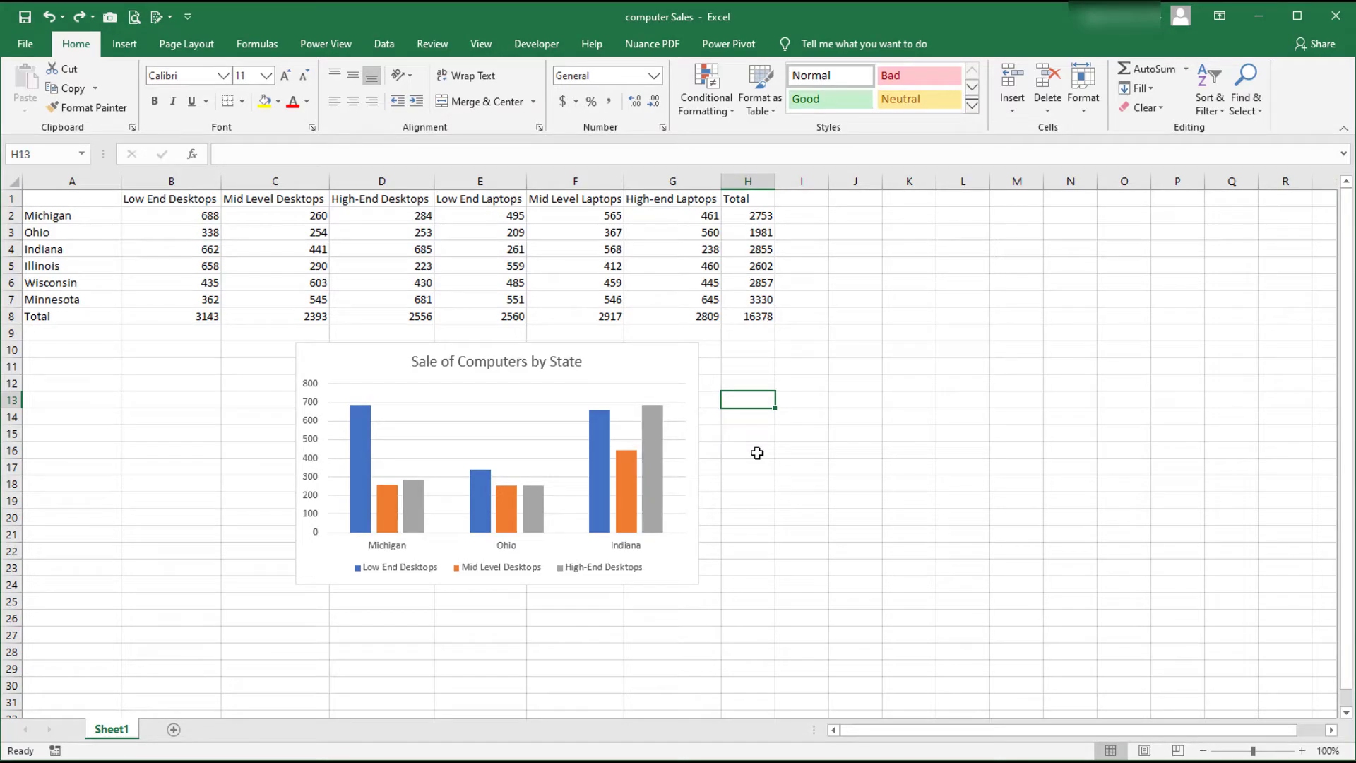
# Stretch the chart's highlighted source range one column further to include Low End Laptops.
pyautogui.click(680, 371)
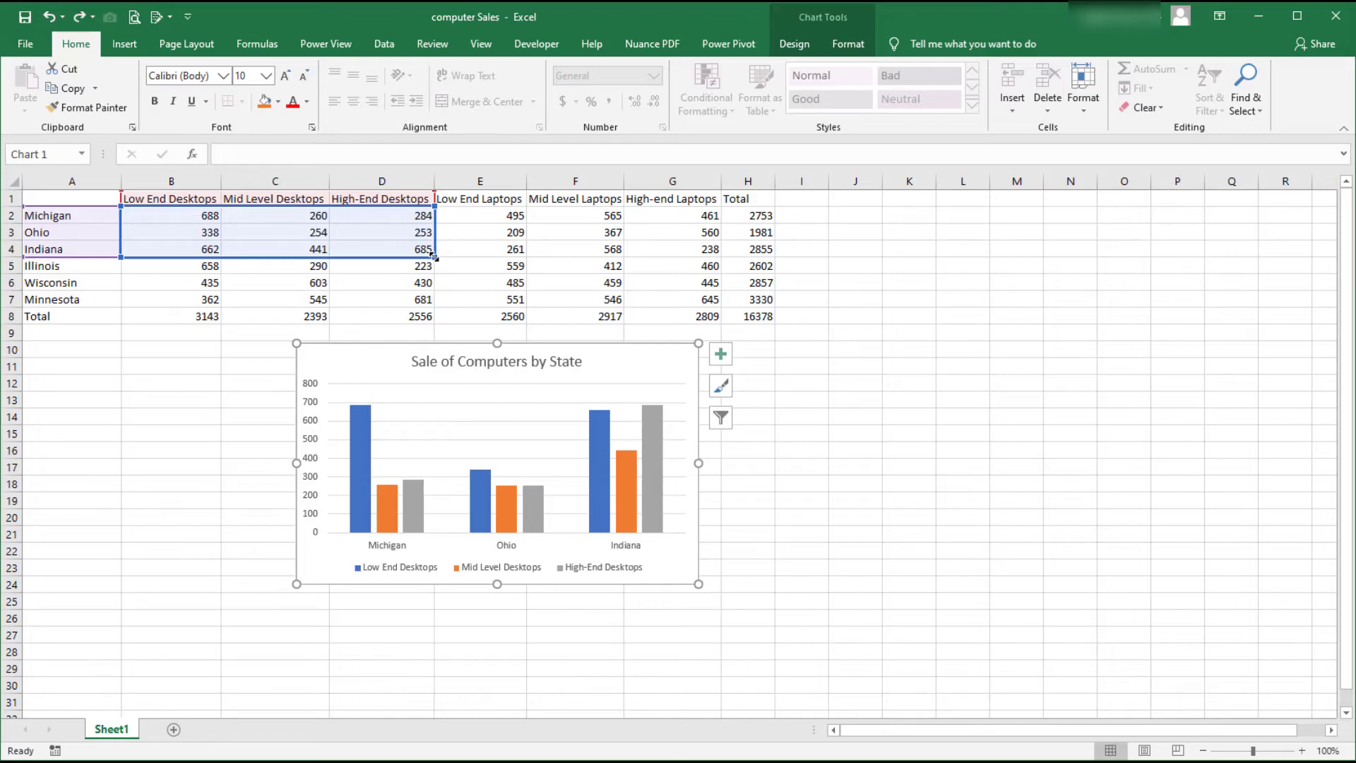
pyautogui.moveTo(434, 256); pyautogui.dragTo(526, 257)
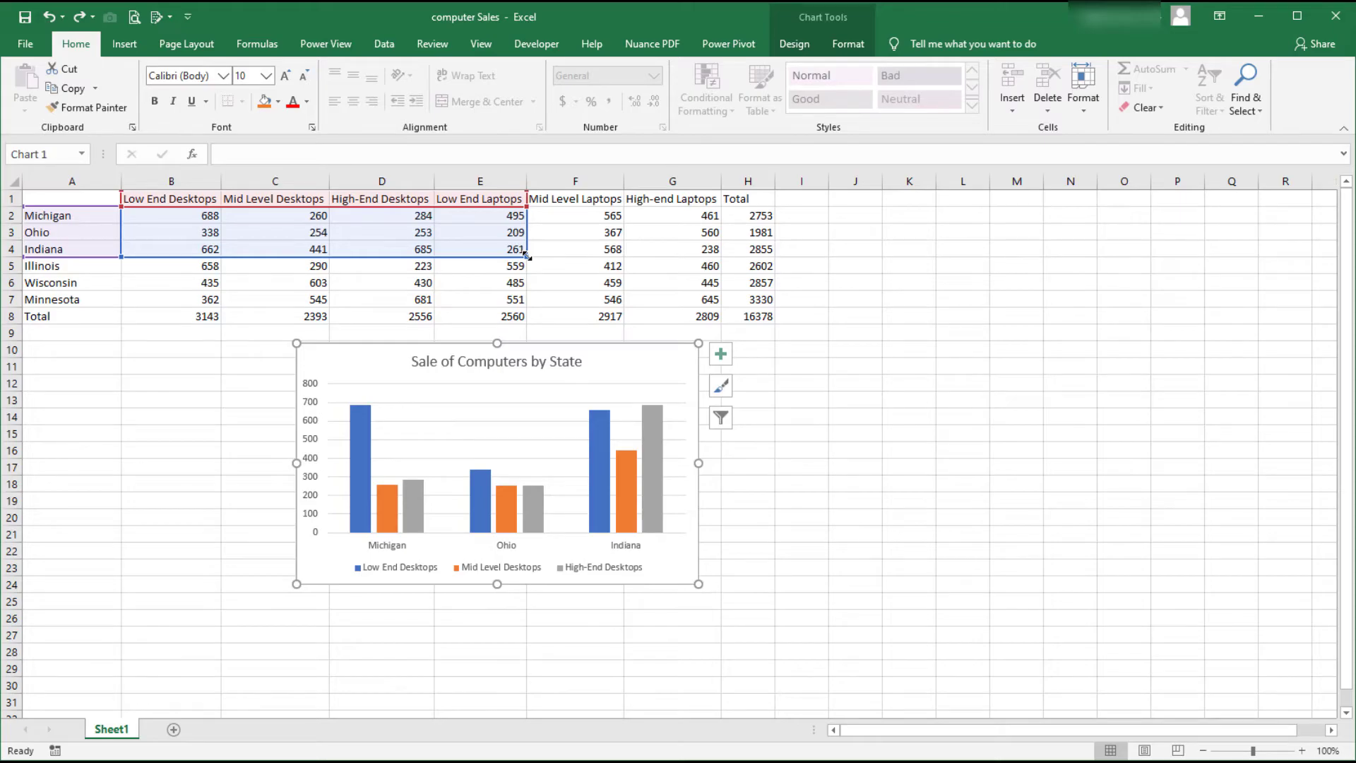
pyautogui.moveTo(526, 257); pyautogui.dragTo(526, 257)
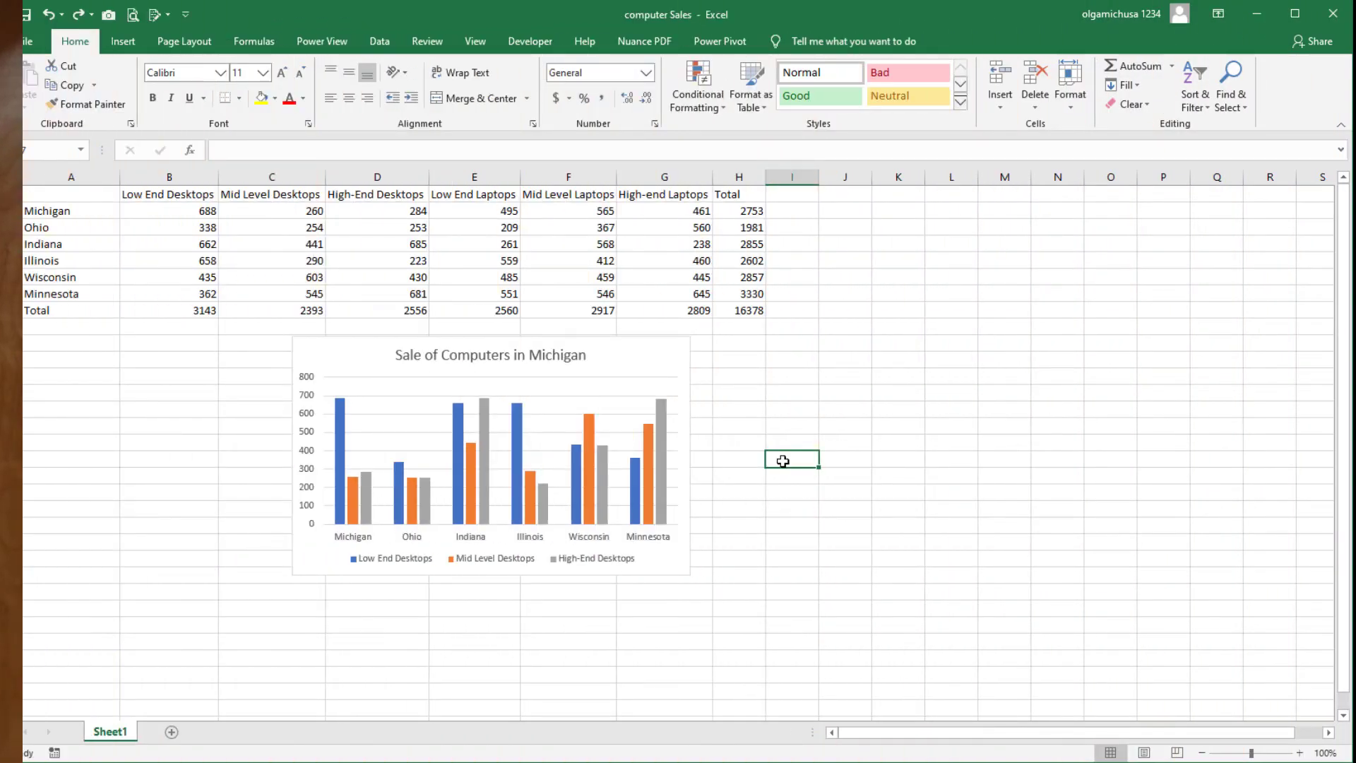
# Append the High-end Laptops range G1:G7 to the chart data range through Select Data and confirm.
pyautogui.click(675, 358)
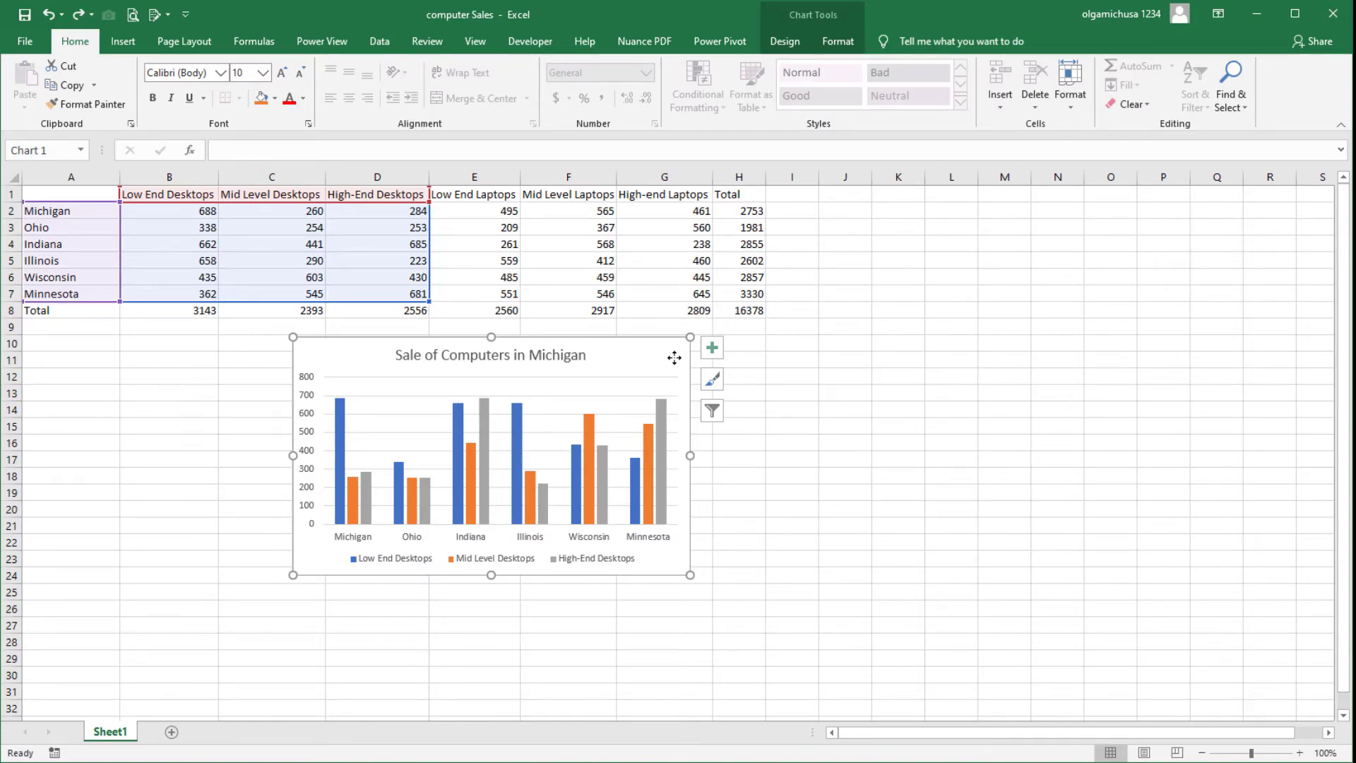
pyautogui.click(712, 411)
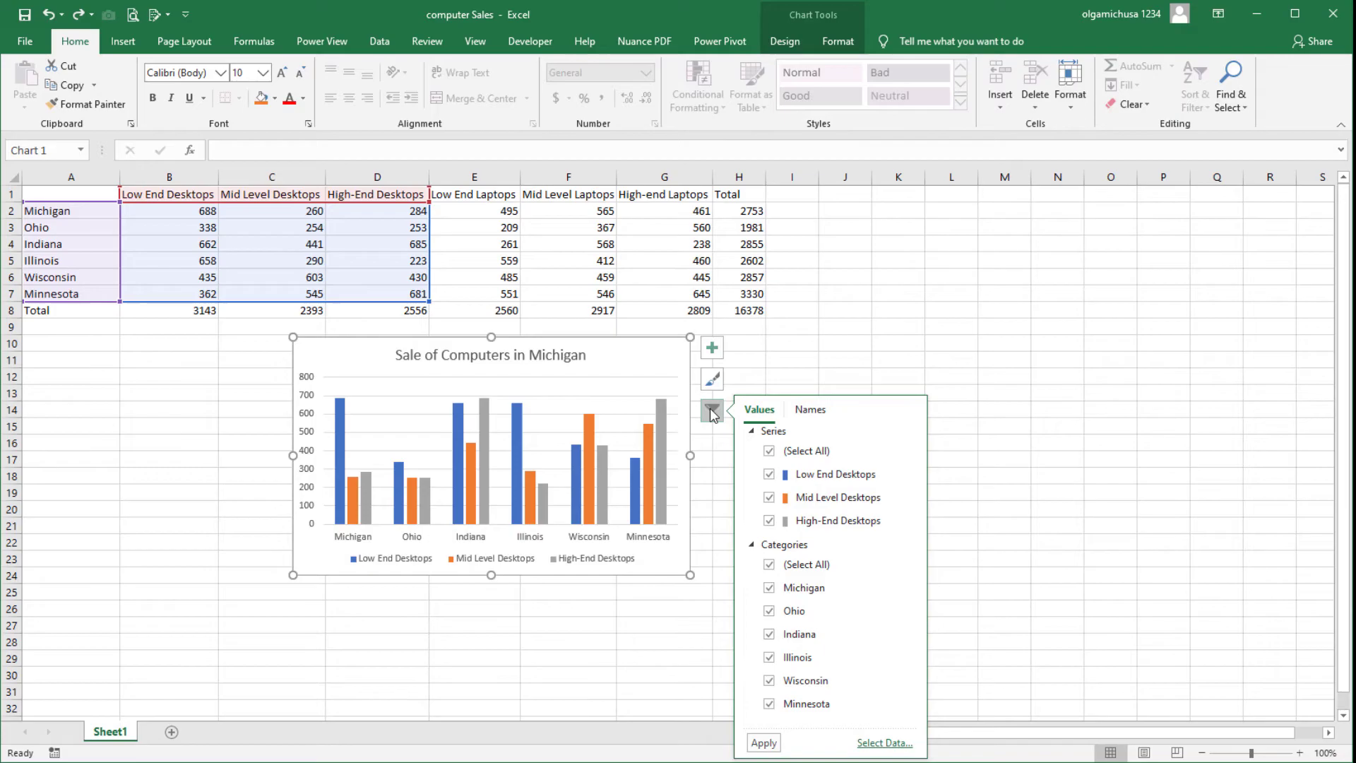
pyautogui.click(871, 744)
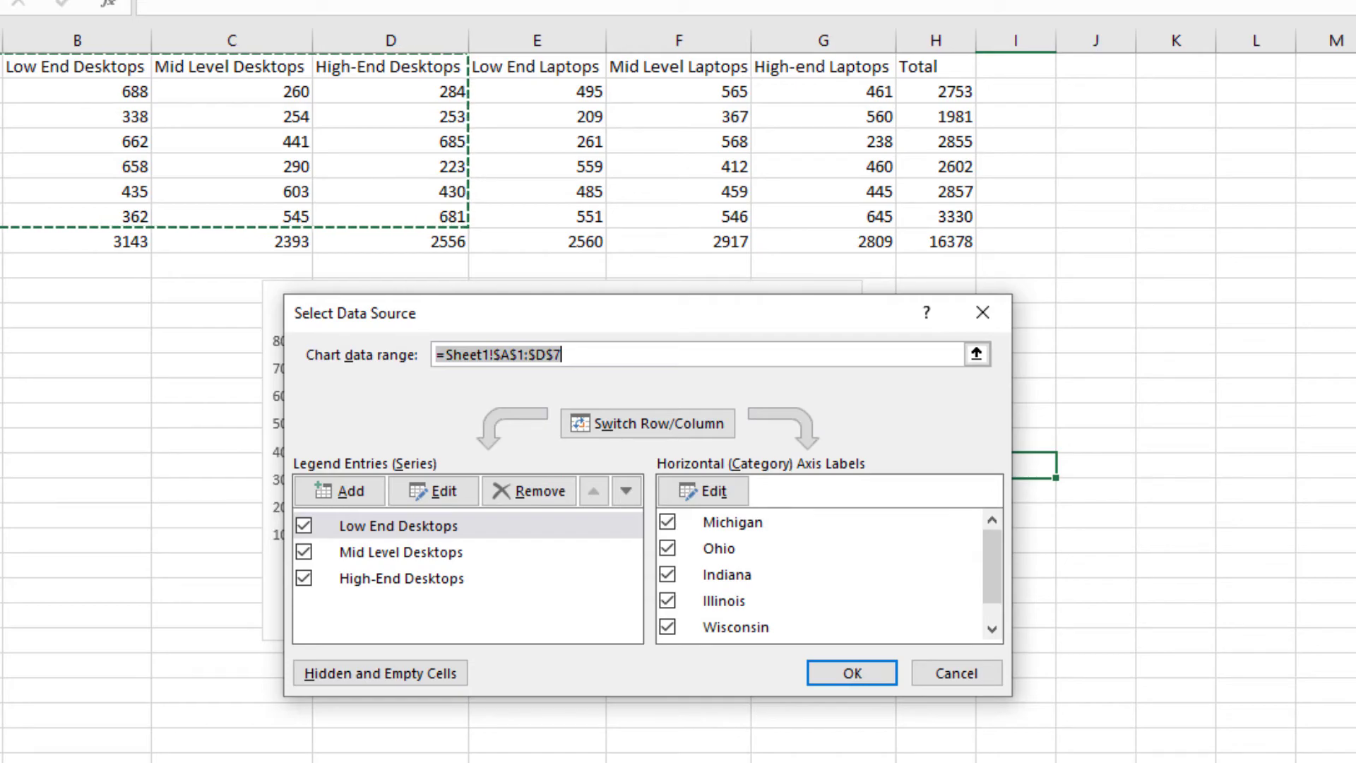
pyautogui.click(980, 354)
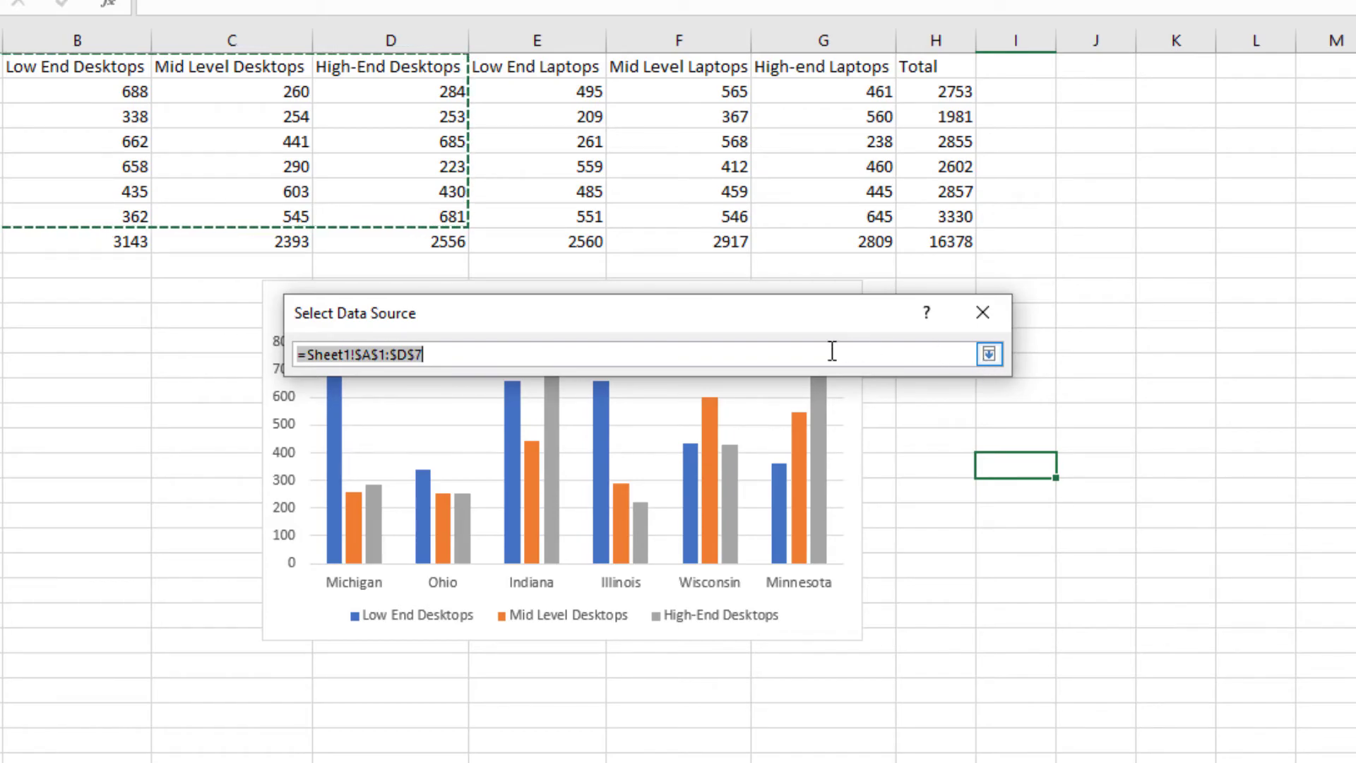
pyautogui.click(520, 347)
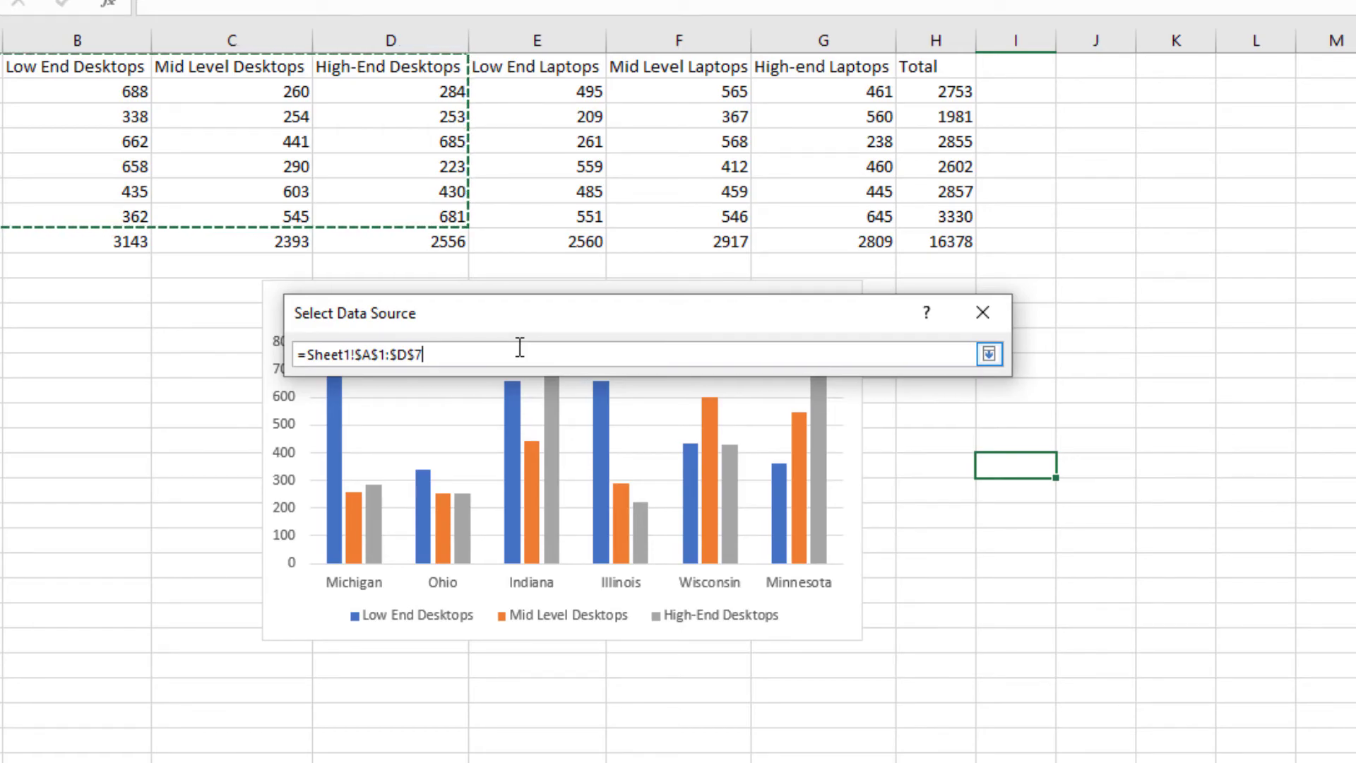
pyautogui.write(',')
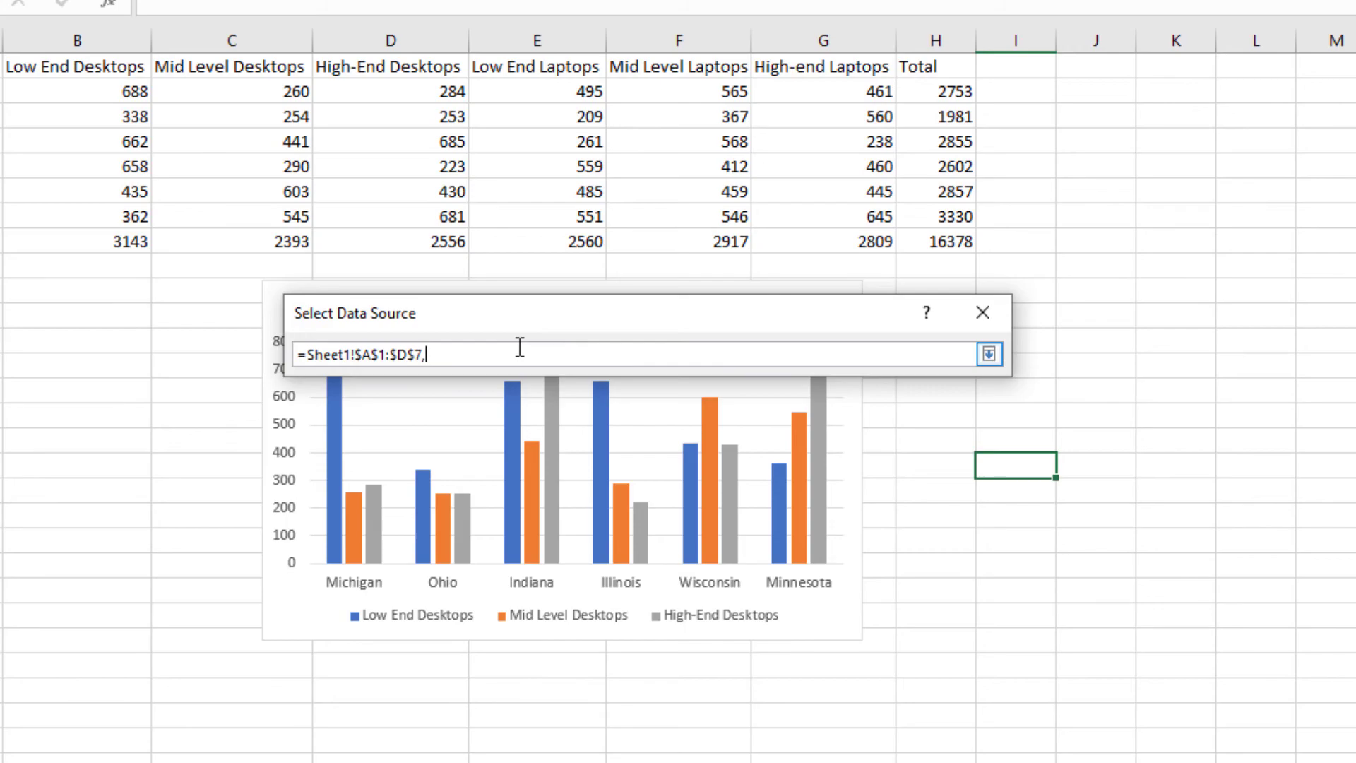
pyautogui.moveTo(787, 64); pyautogui.dragTo(785, 206)
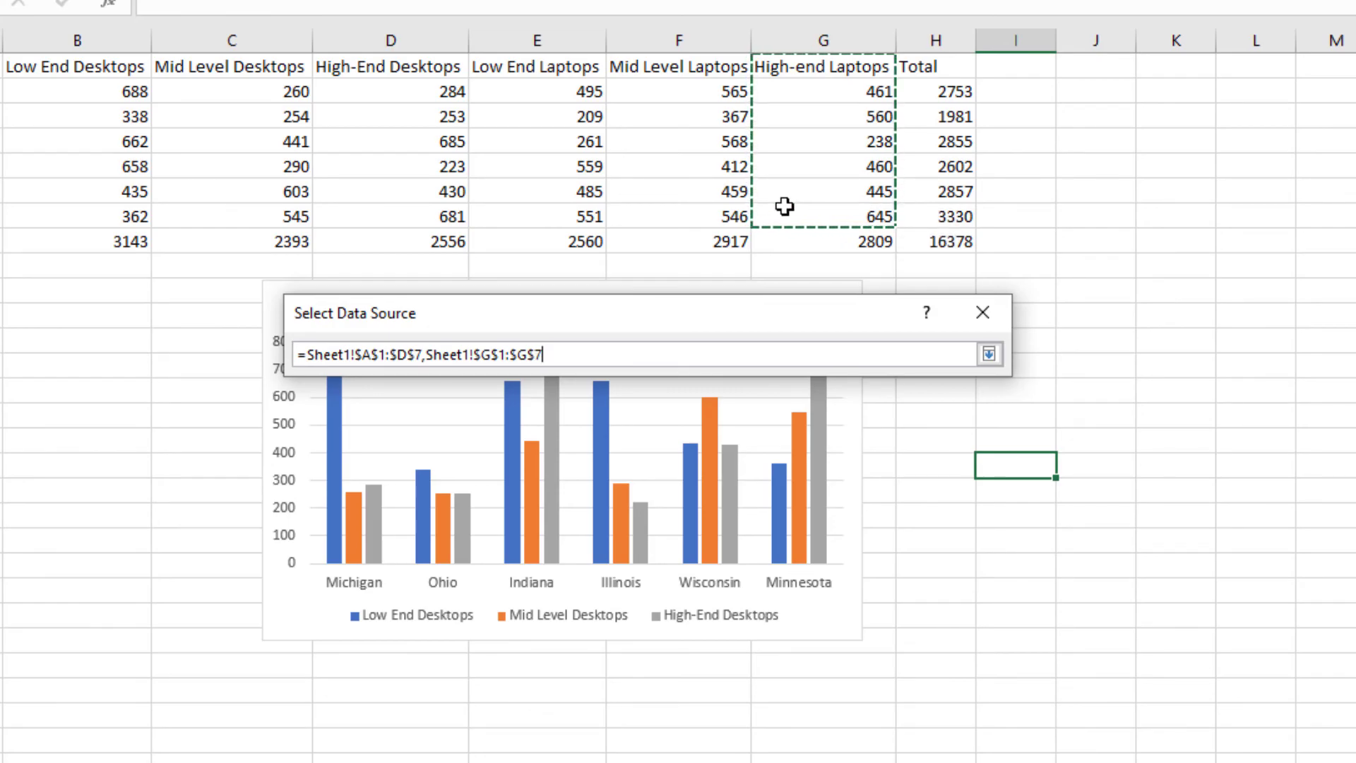
pyautogui.click(988, 355)
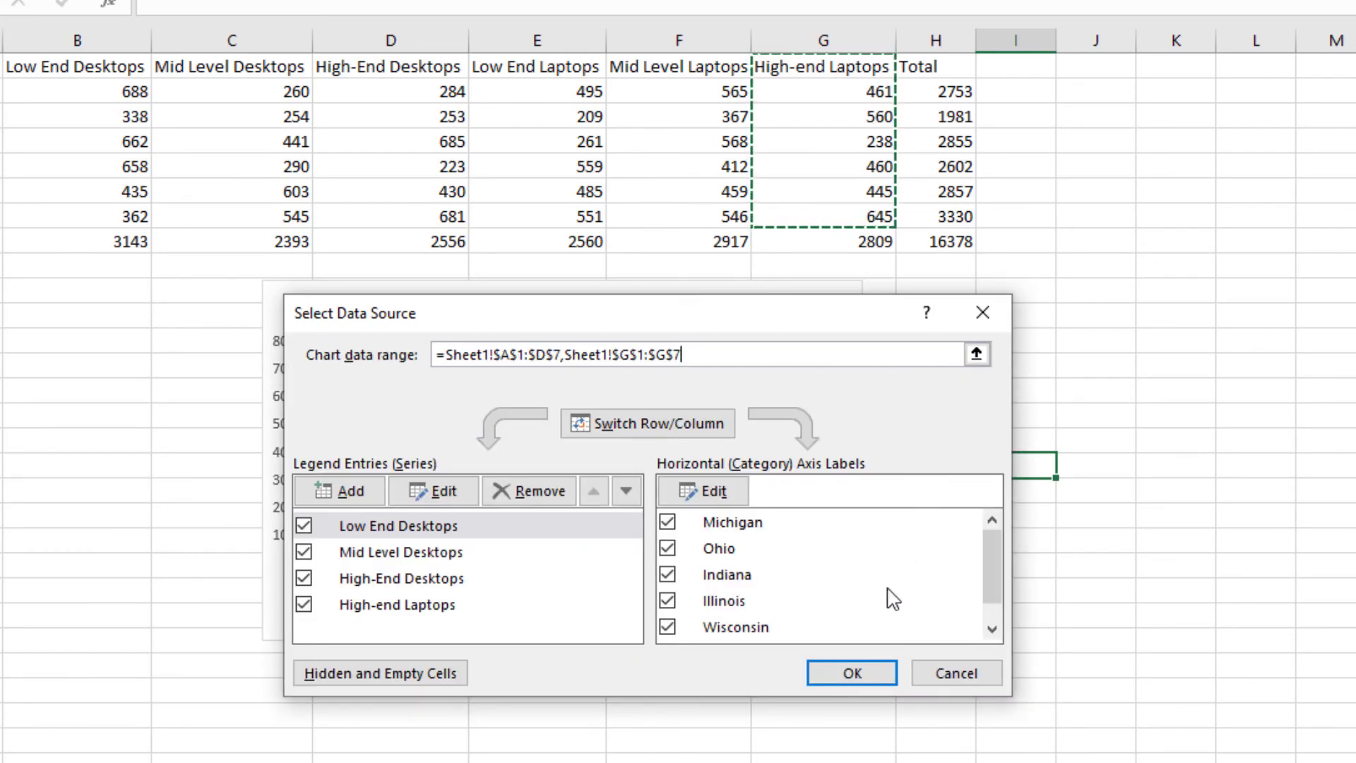
pyautogui.click(881, 675)
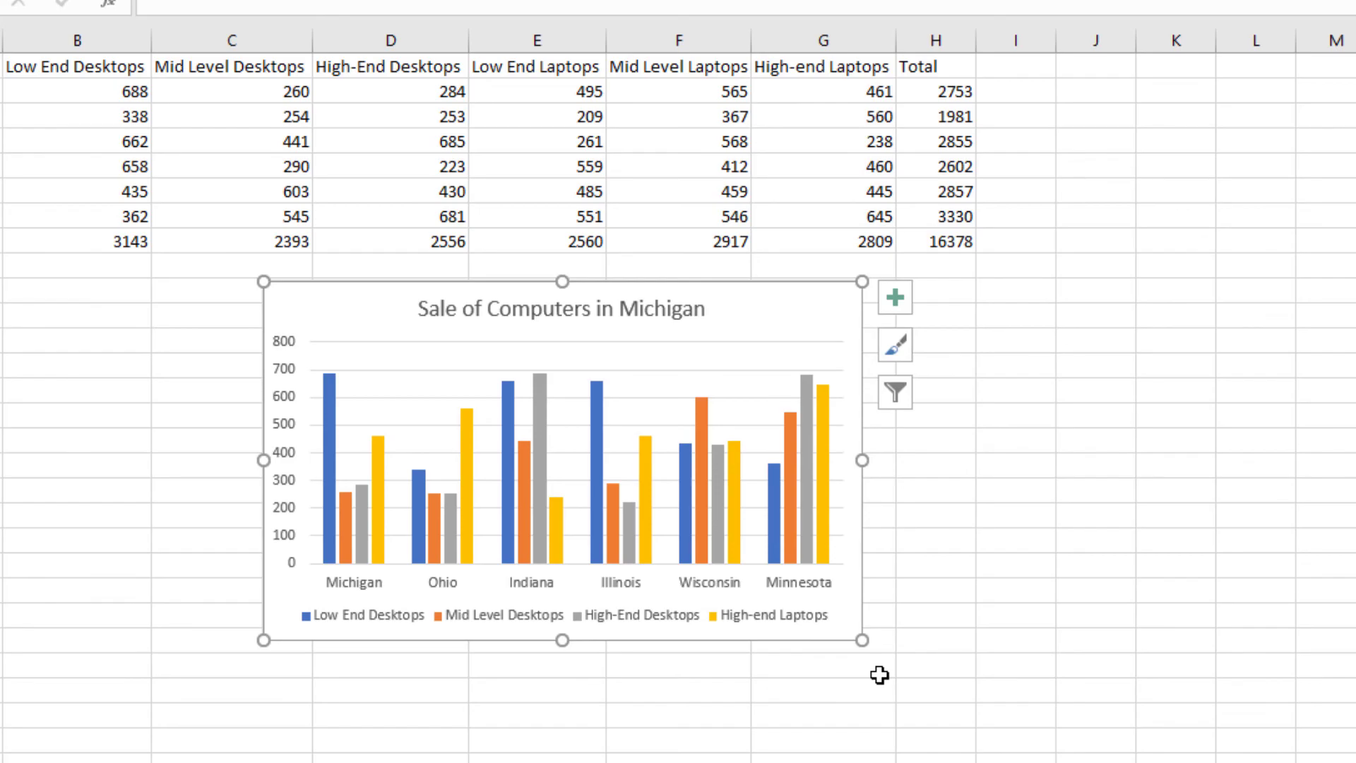